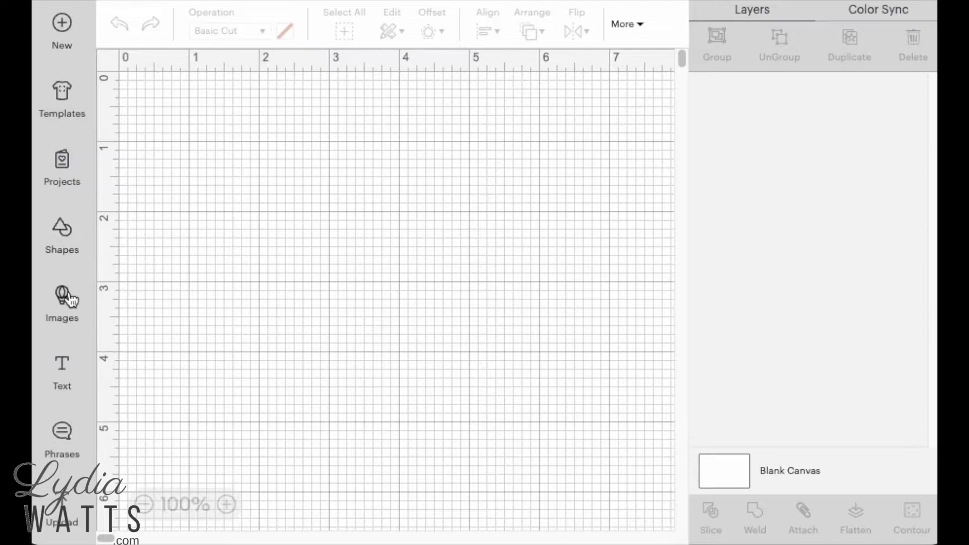
Step: Search the image sets in the image library for "cutaway"
click(70, 301)
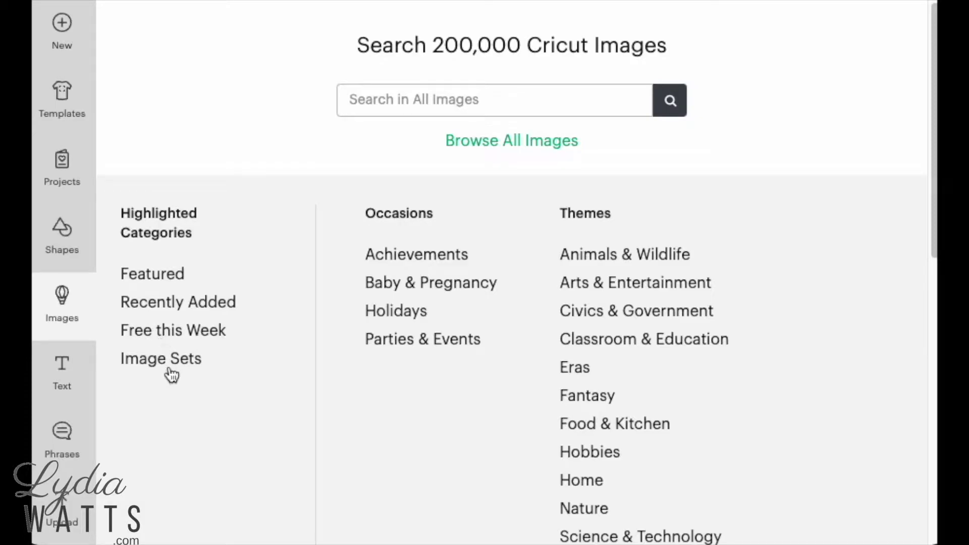
click(168, 360)
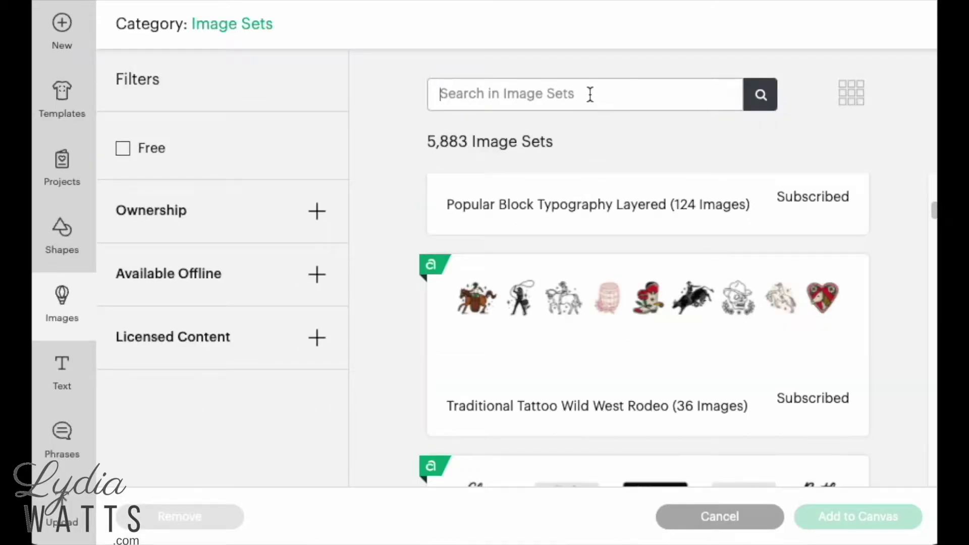
text(cutawa)
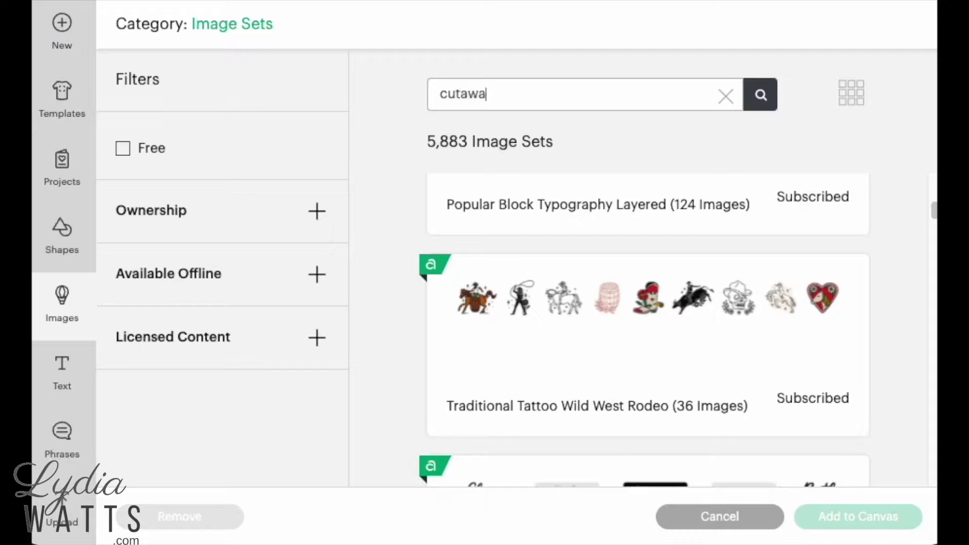
key(Return)
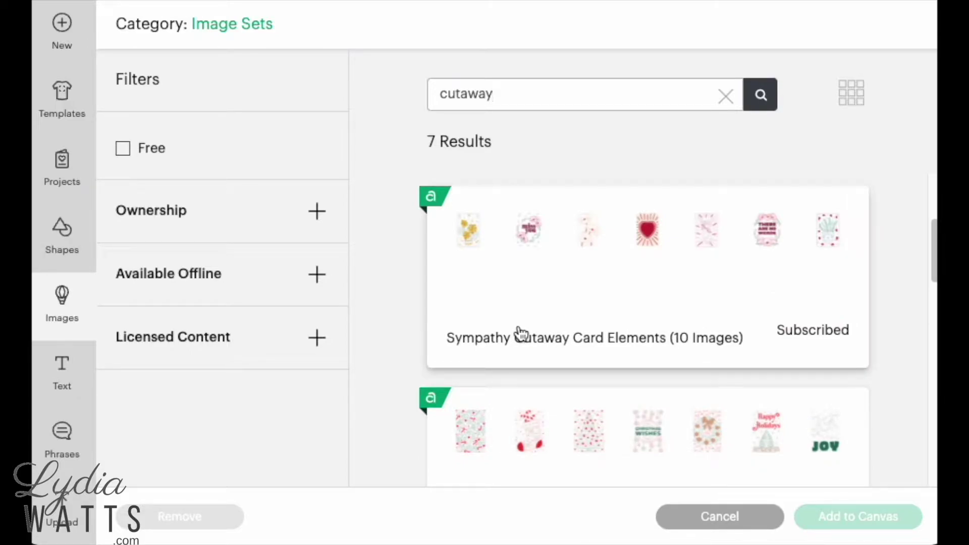
Step: Look through the cutaway card sets and open the Shabby Chic Cutaway Card Elements set
scroll(520, 334, up, 3)
scroll(521, 335, down, 6)
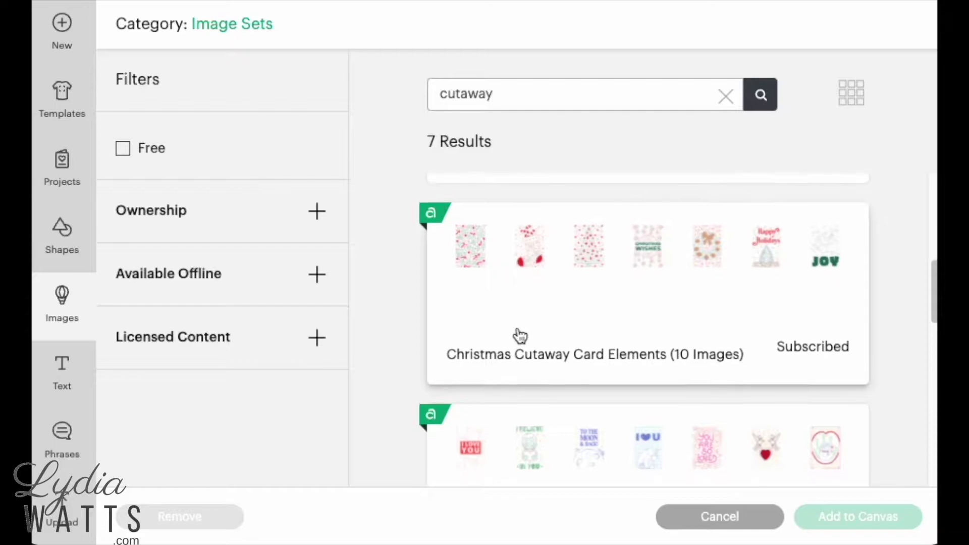
scroll(521, 335, down, 1)
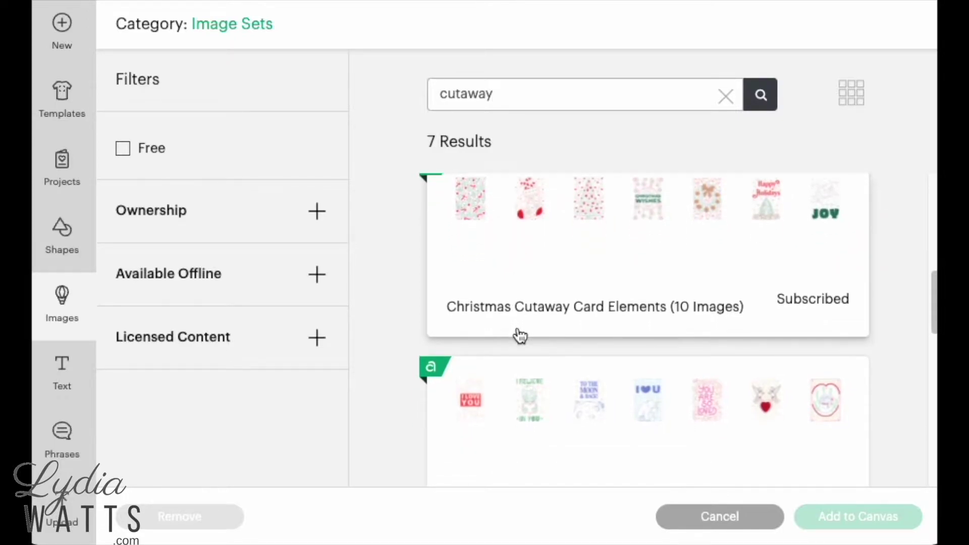
scroll(521, 335, down, 5)
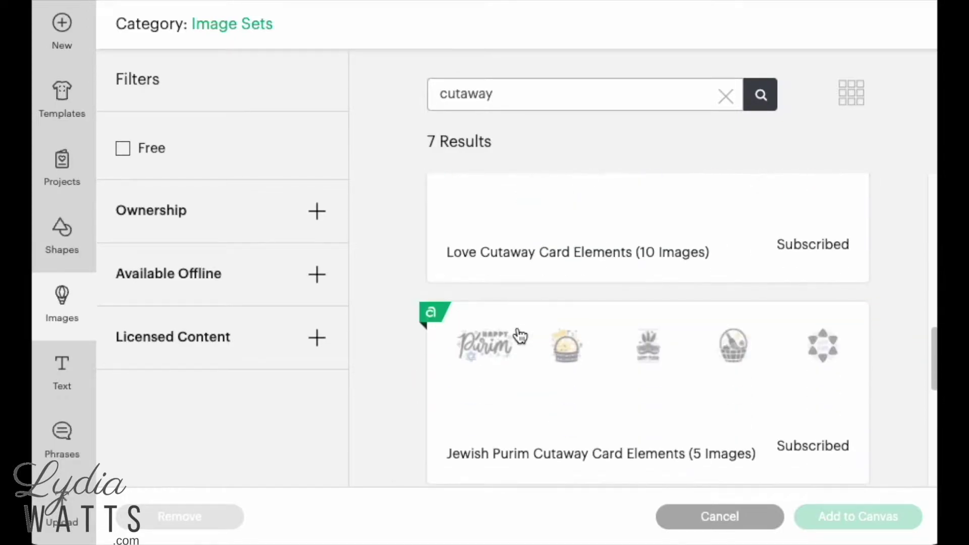
scroll(520, 337, down, 5)
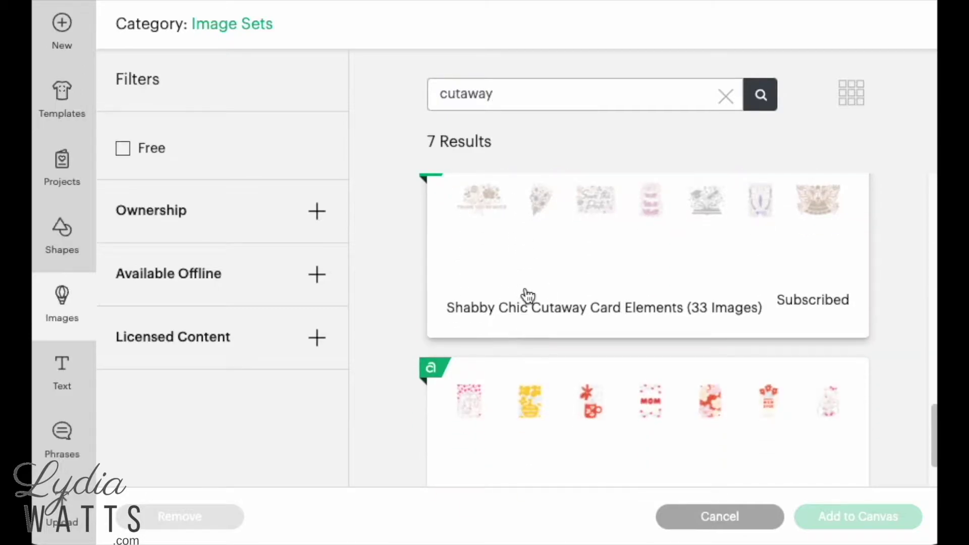
click(525, 297)
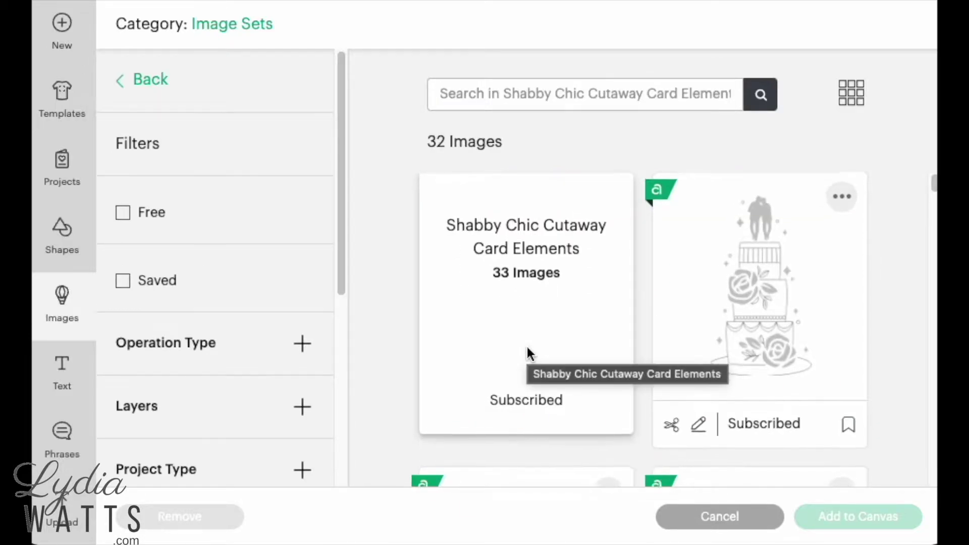
Step: Find the gray cross with floral and leaf decoration in the set and add it to the canvas
scroll(526, 346, down, 2)
scroll(525, 349, up, 1)
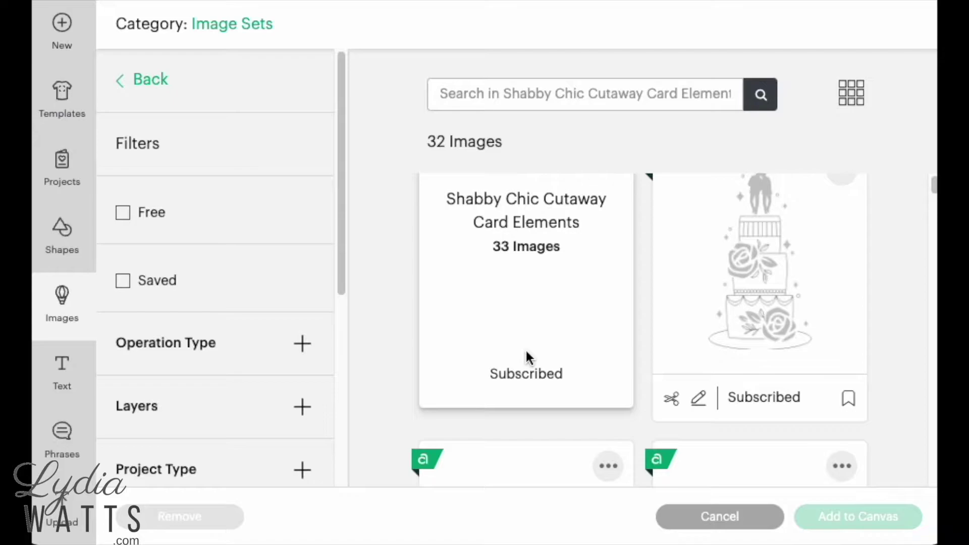
scroll(525, 353, down, 6)
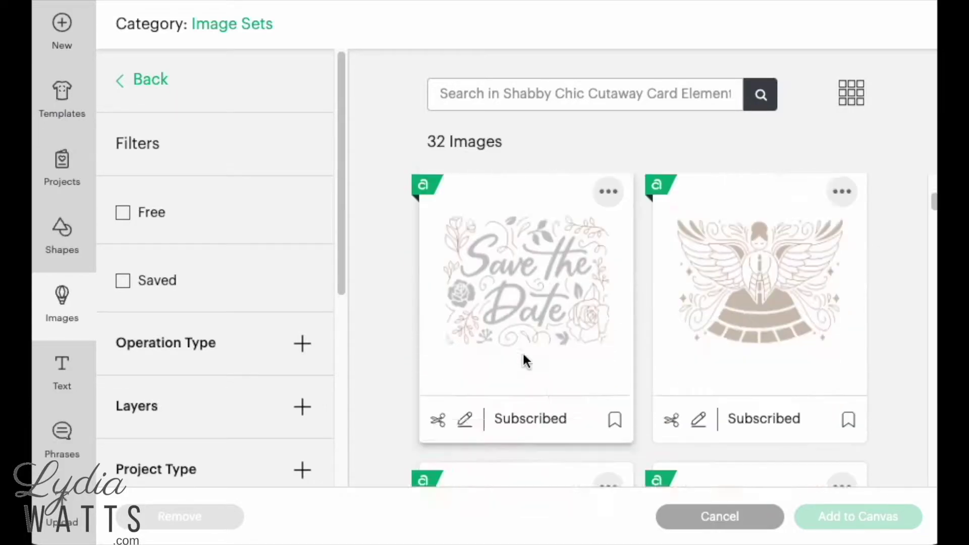
scroll(523, 355, down, 10)
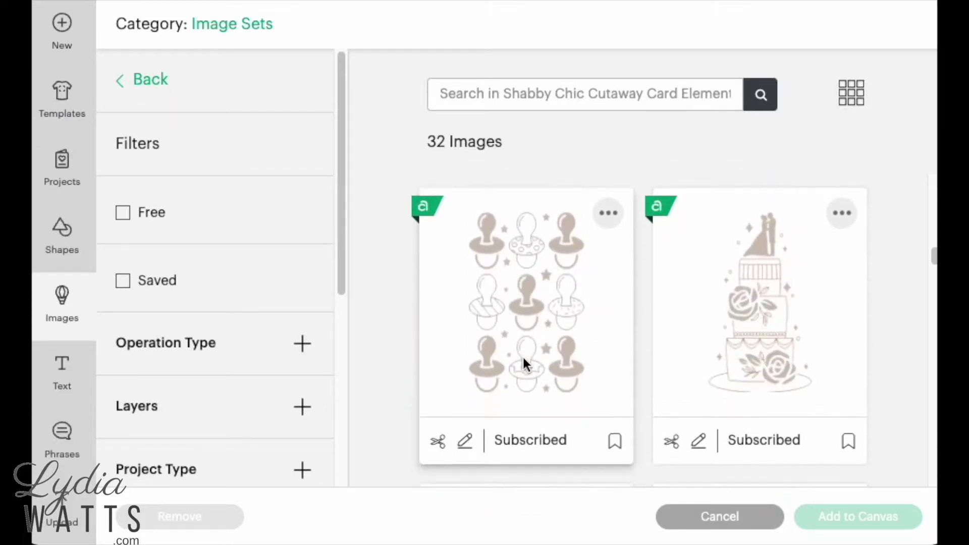
scroll(524, 358, down, 5)
click(525, 271)
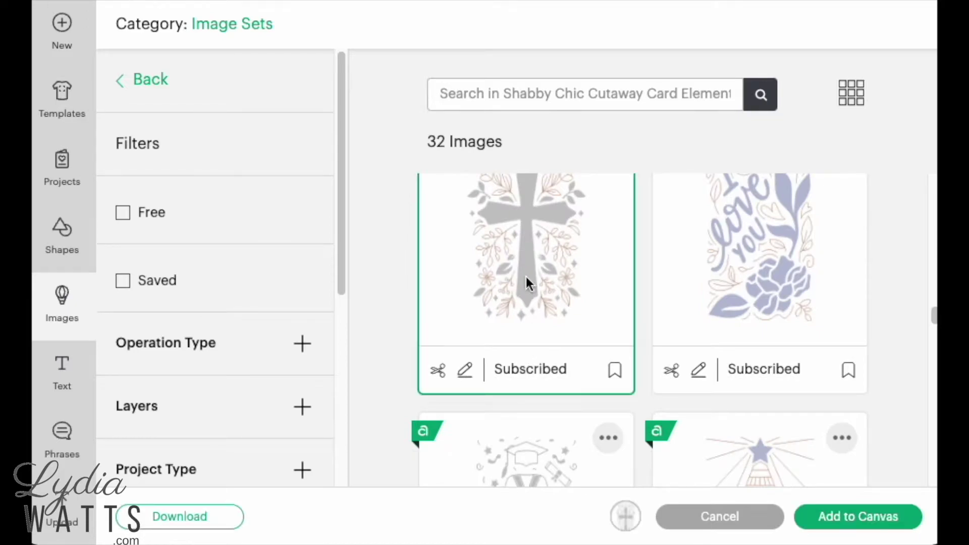
click(822, 518)
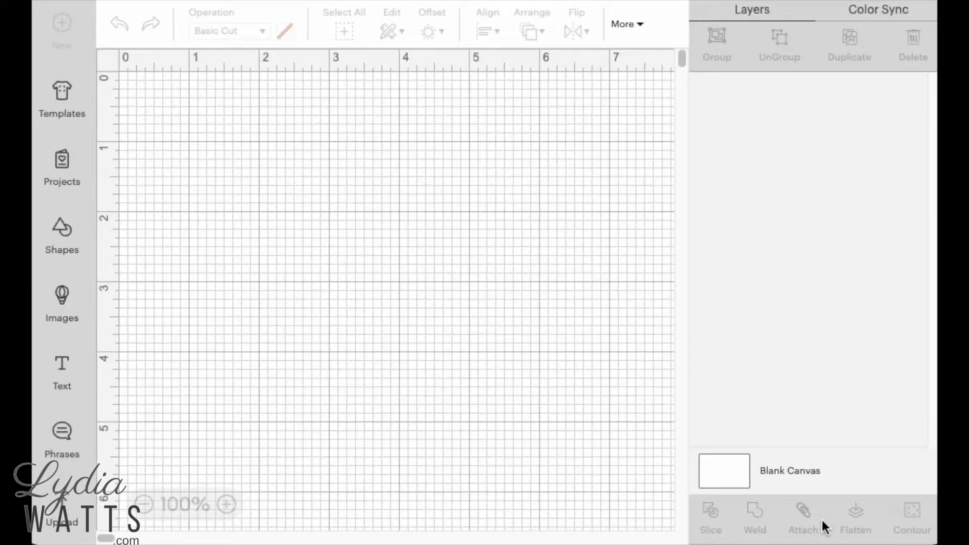
Step: Move the cross design over to the right half of the canvas and detach its pen layer from its cut layer
drag(298, 307, 523, 328)
click(802, 515)
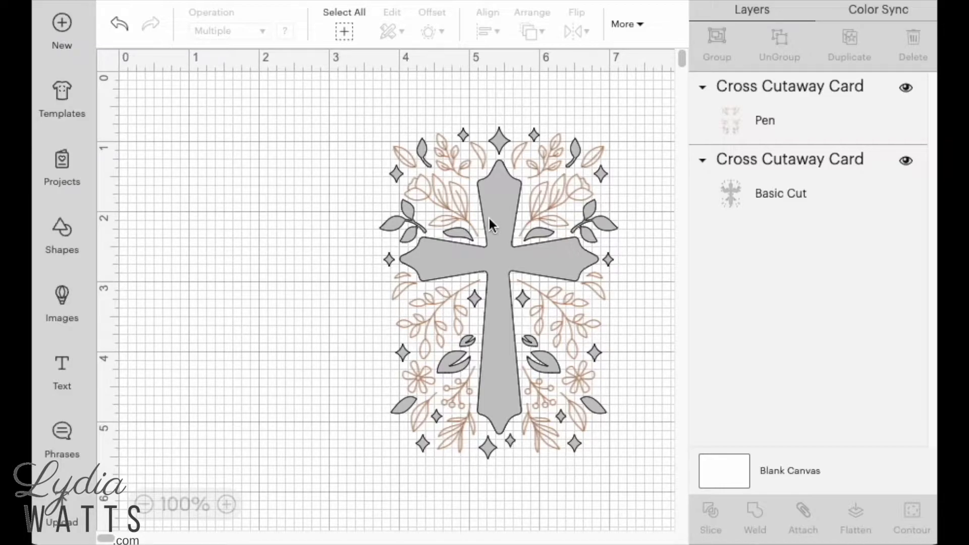
Step: Duplicate the Basic Cut layer of the cross design and place the copy to the left of the original
click(736, 192)
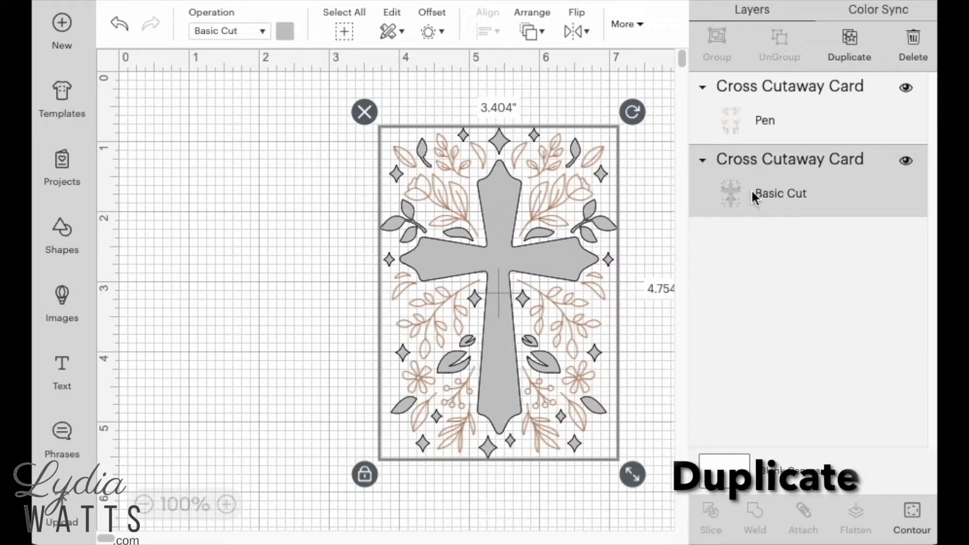
click(850, 40)
drag(568, 299, 304, 282)
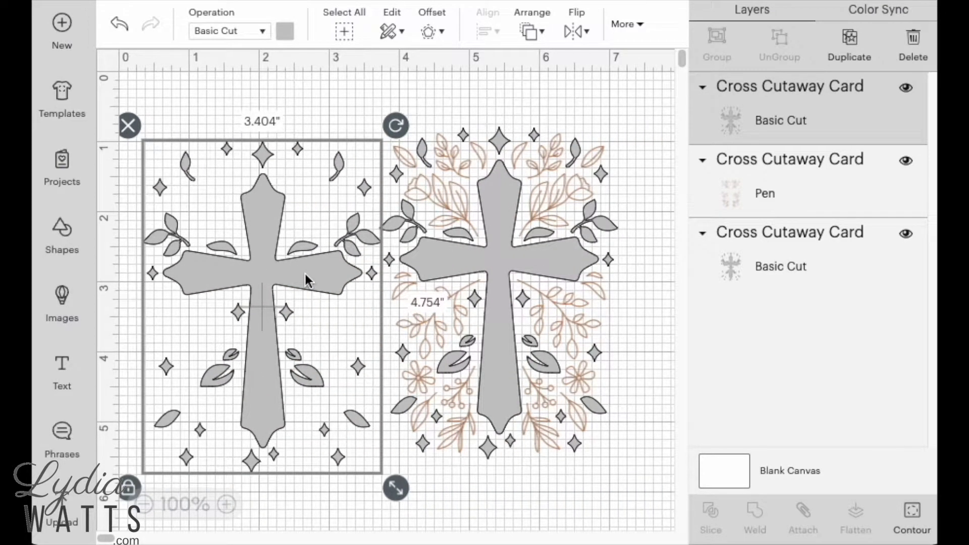
Step: Hide all contours of the duplicated cut layer except the large cross
click(917, 516)
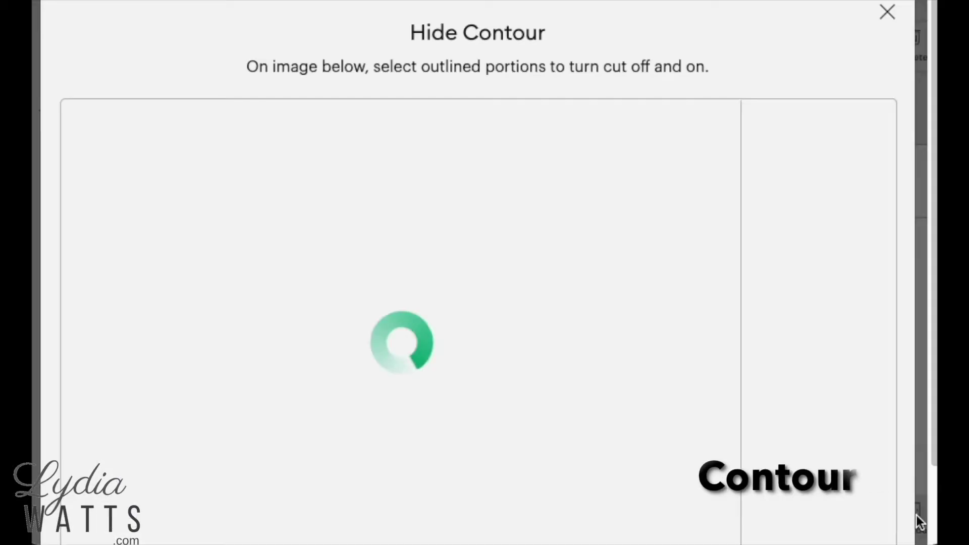
scroll(848, 459, down, 5)
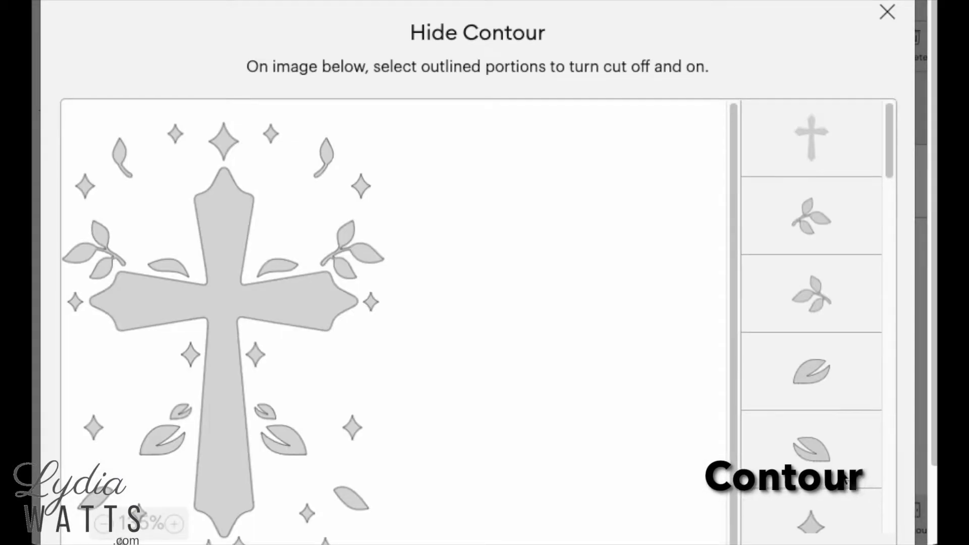
scroll(807, 303, down, 10)
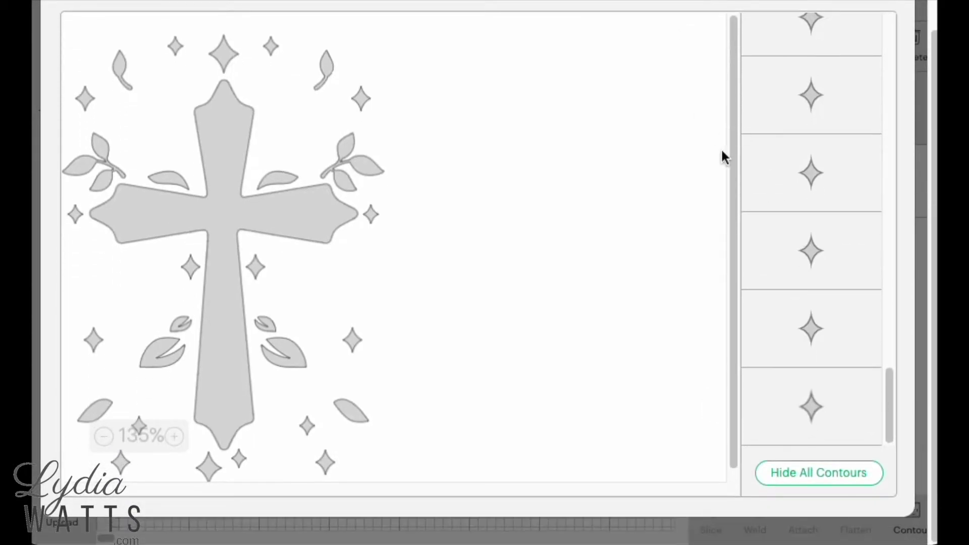
click(778, 481)
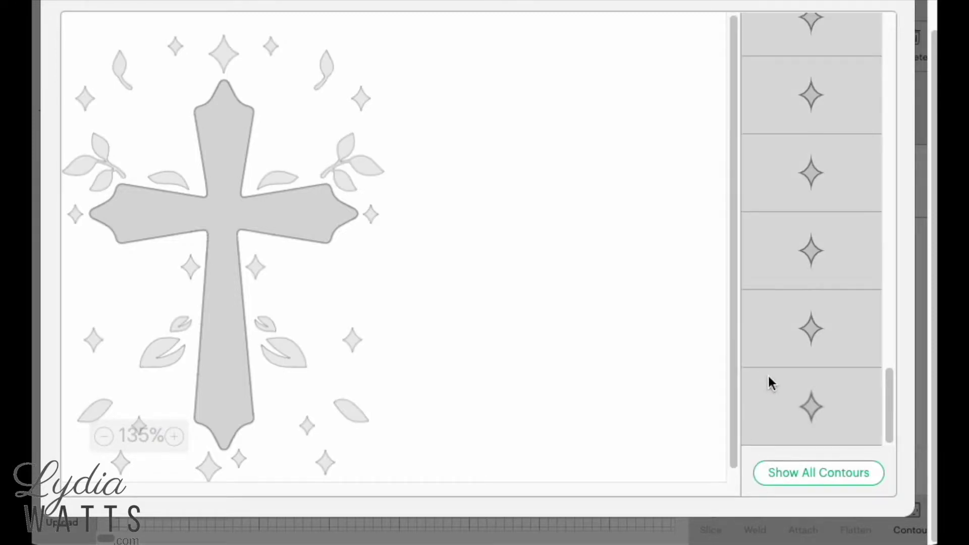
scroll(768, 374, up, 10)
scroll(768, 372, up, 10)
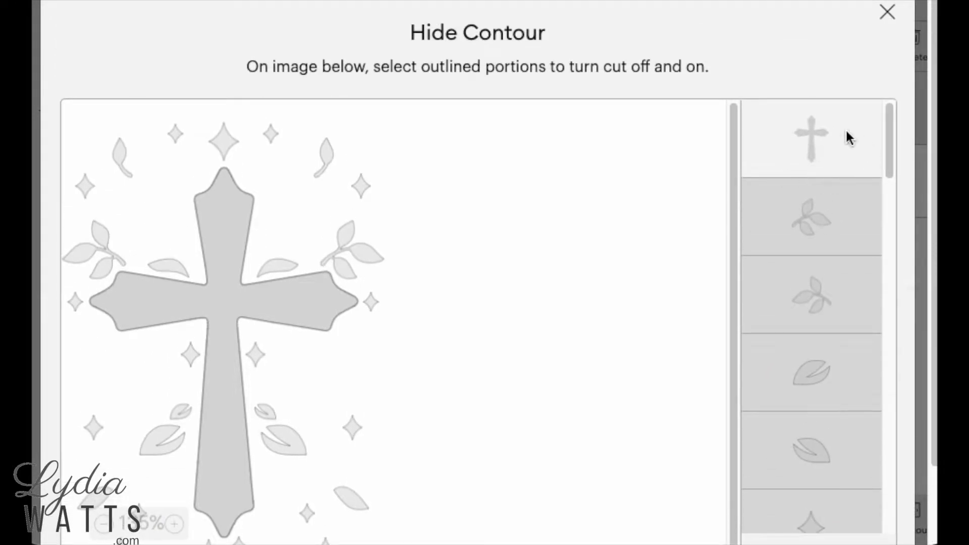
click(888, 13)
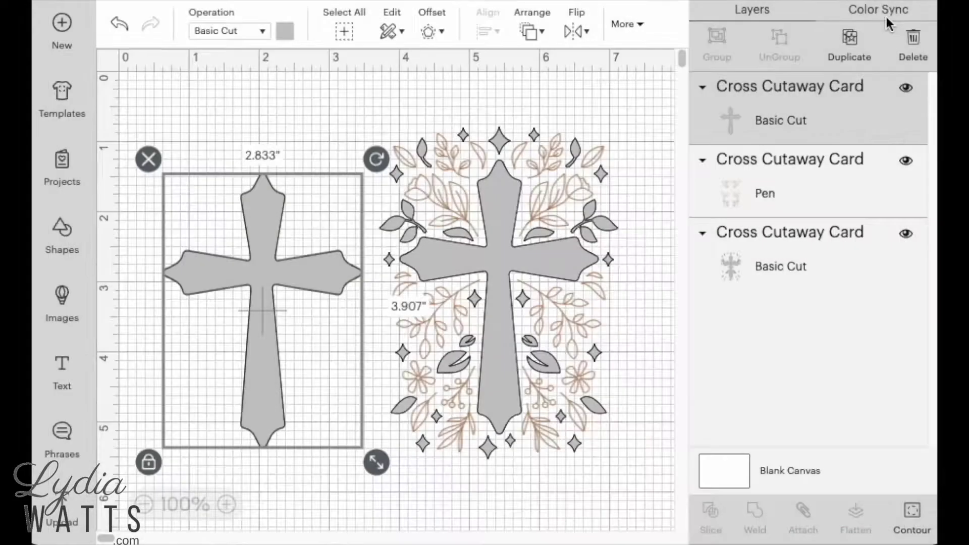
Step: Hide the large cross contour in the original Basic Cut layer, keeping its leaves and stars
click(756, 266)
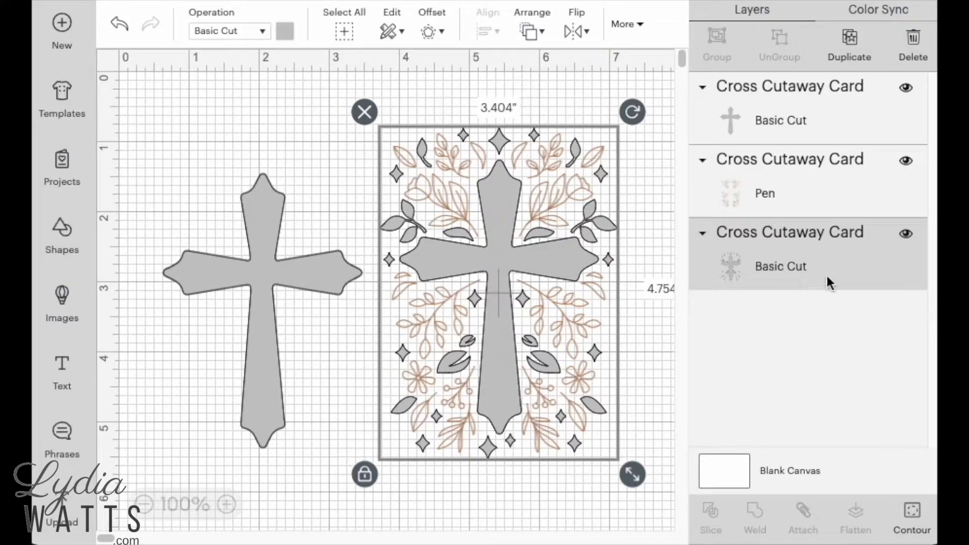
click(913, 520)
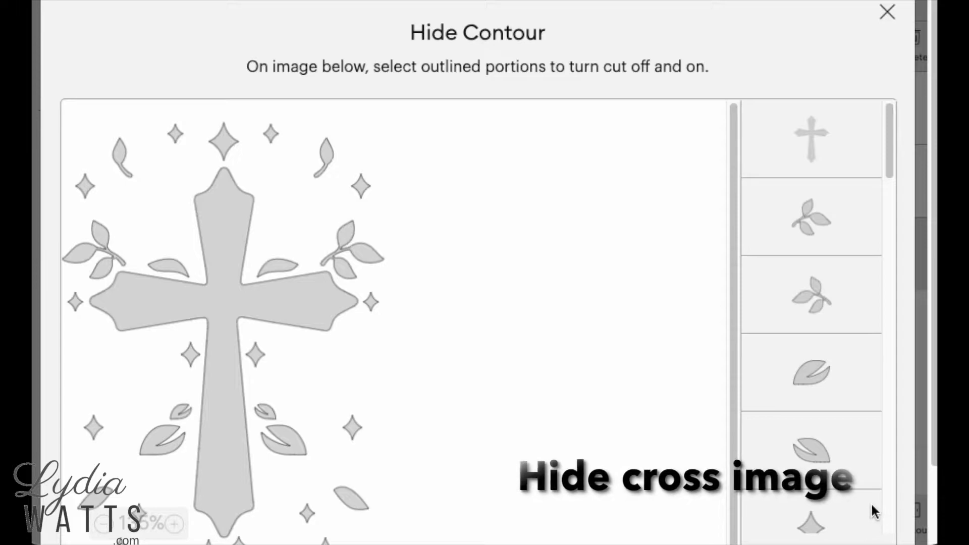
click(813, 164)
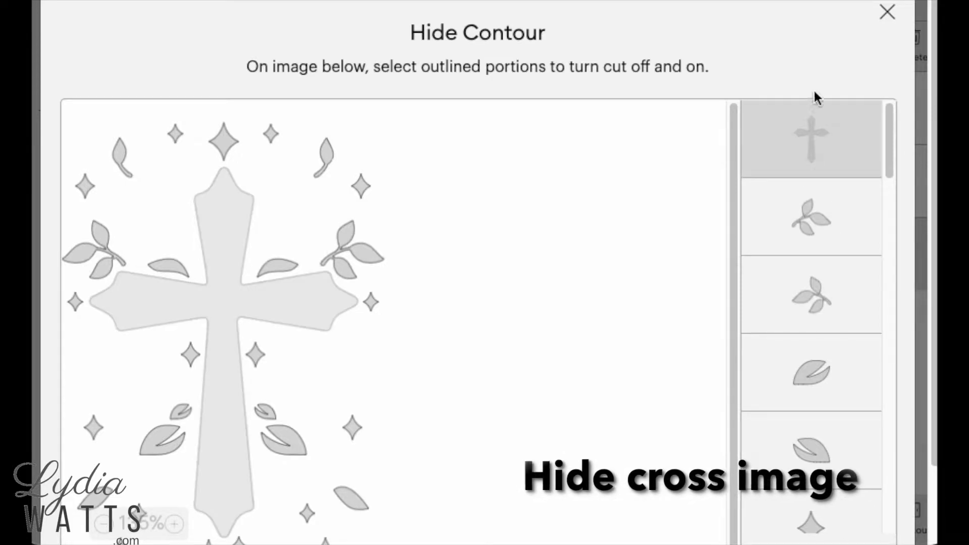
click(887, 12)
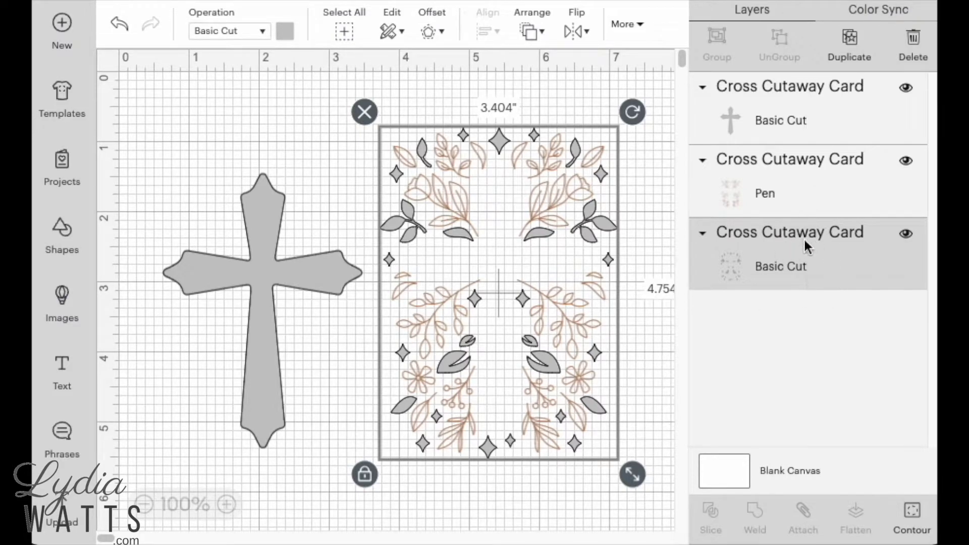
Step: Move the separate cross into the center of the floral design at about X 4.0, Y 1.3 inches, and deselect it
drag(270, 292, 506, 279)
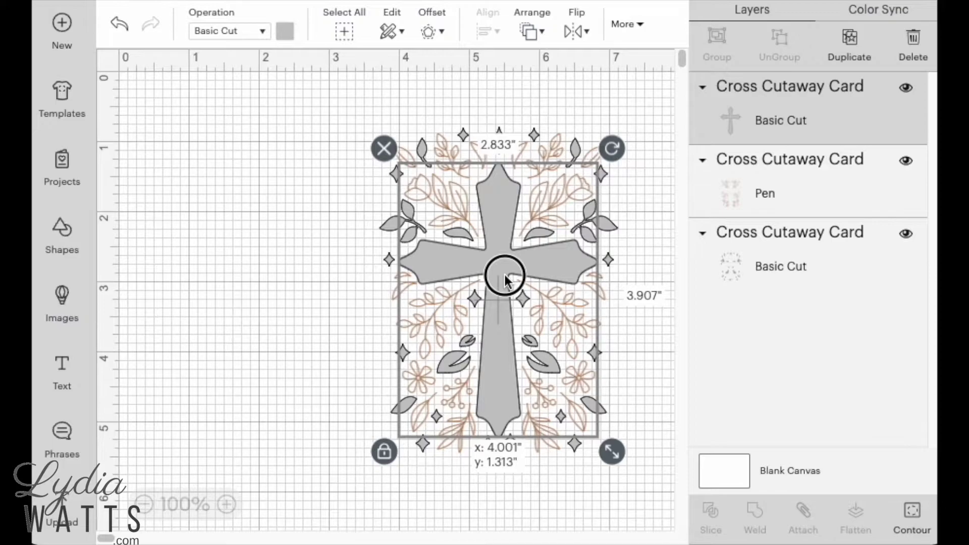
click(334, 368)
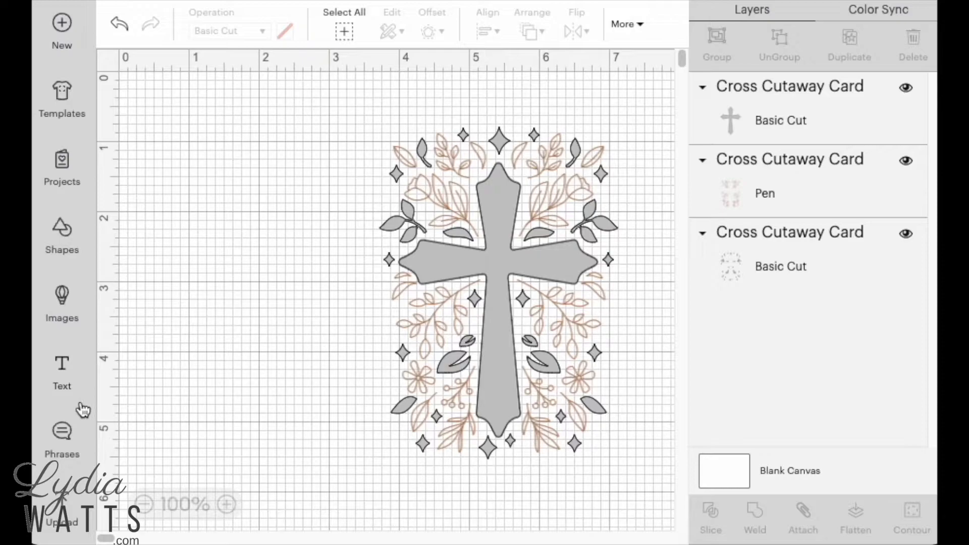
Step: Insert a square shape and place it left of the cross design at about X 0.94, Y 1.17 inches
click(62, 240)
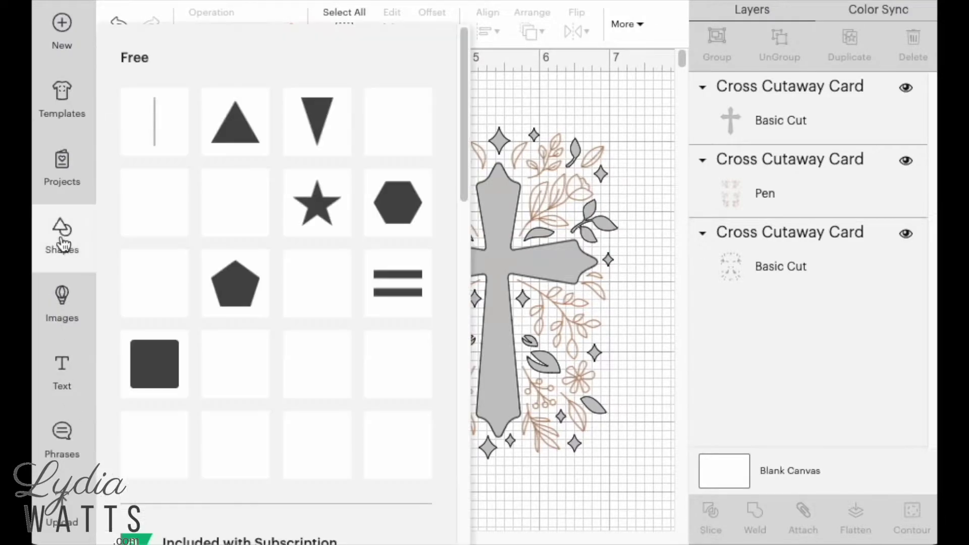
click(154, 438)
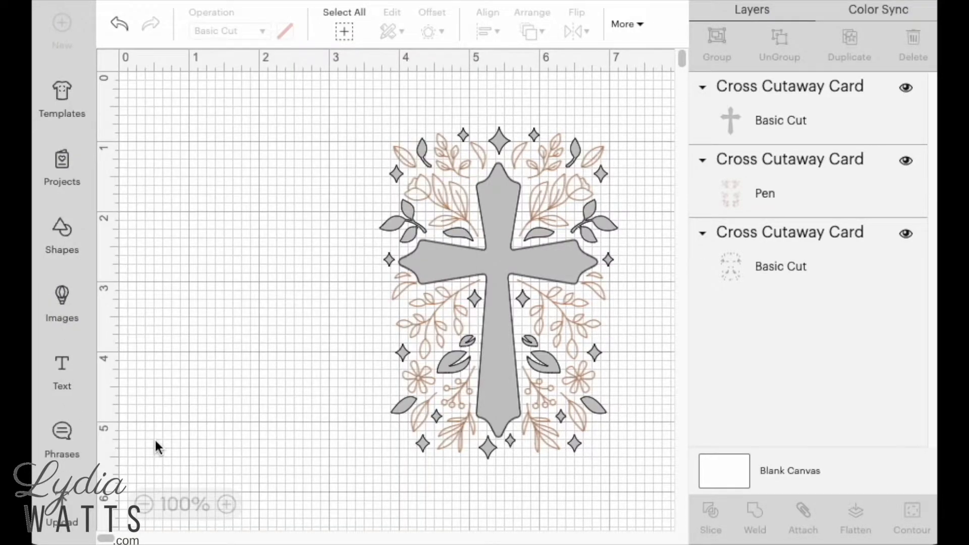
drag(262, 265, 252, 242)
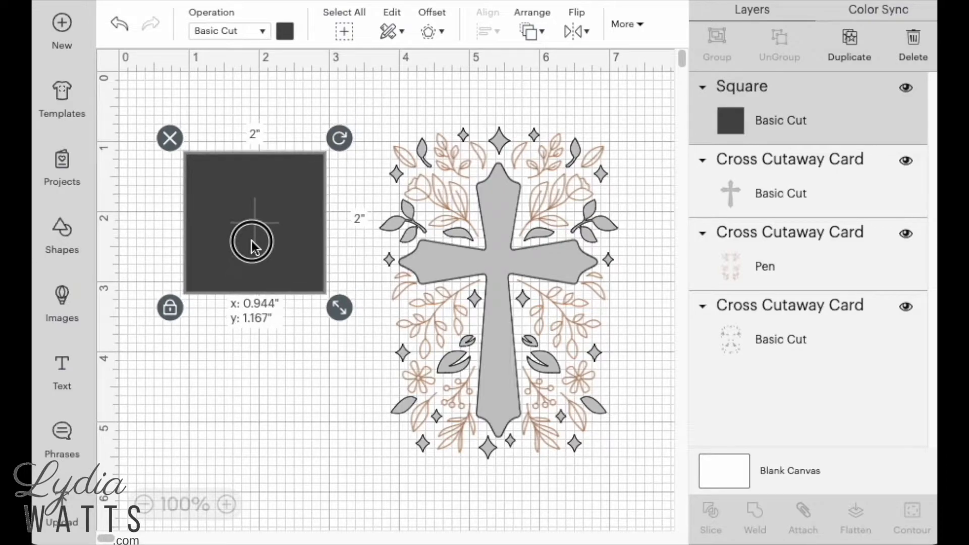
Step: Unlock the square's proportions and resize it to 8.5 inches wide by 5.5 inches high
click(630, 24)
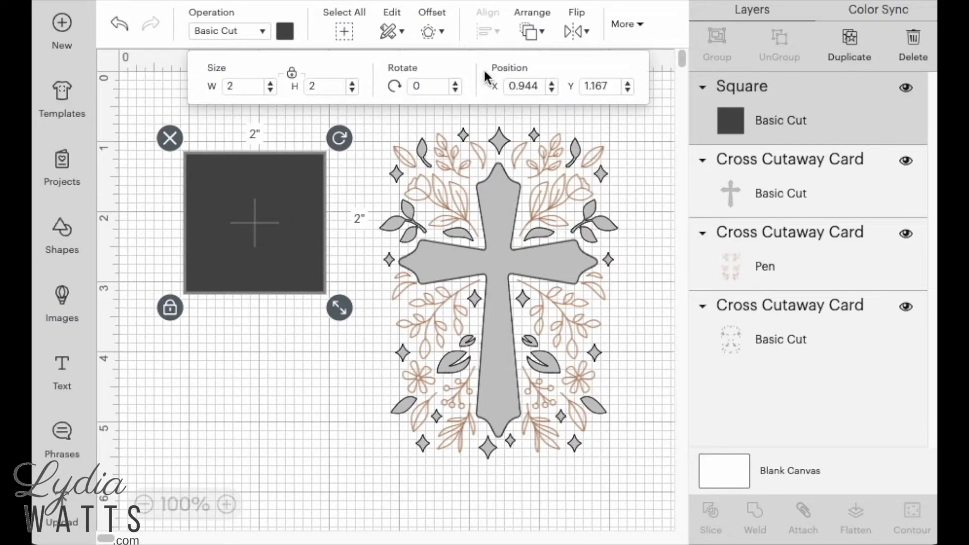
click(293, 74)
click(251, 86)
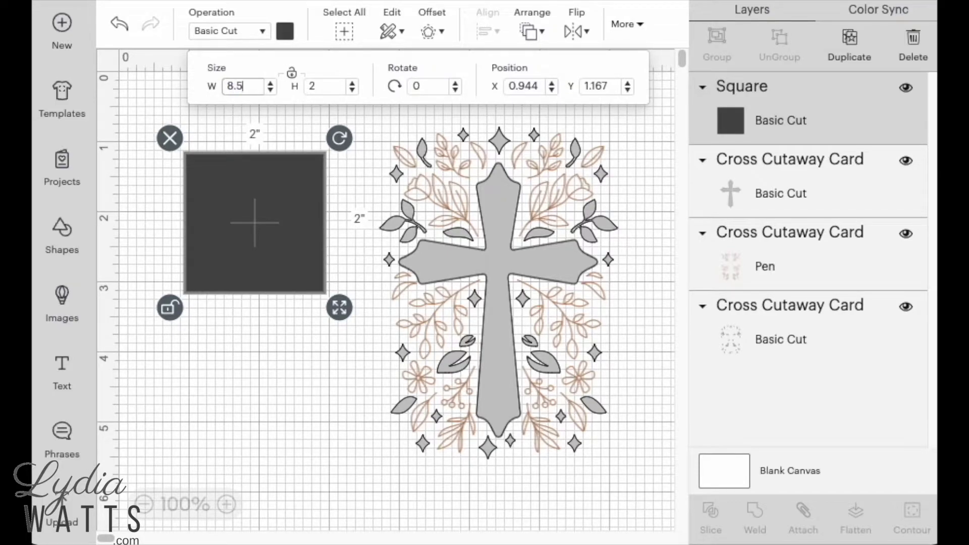
key(Tab)
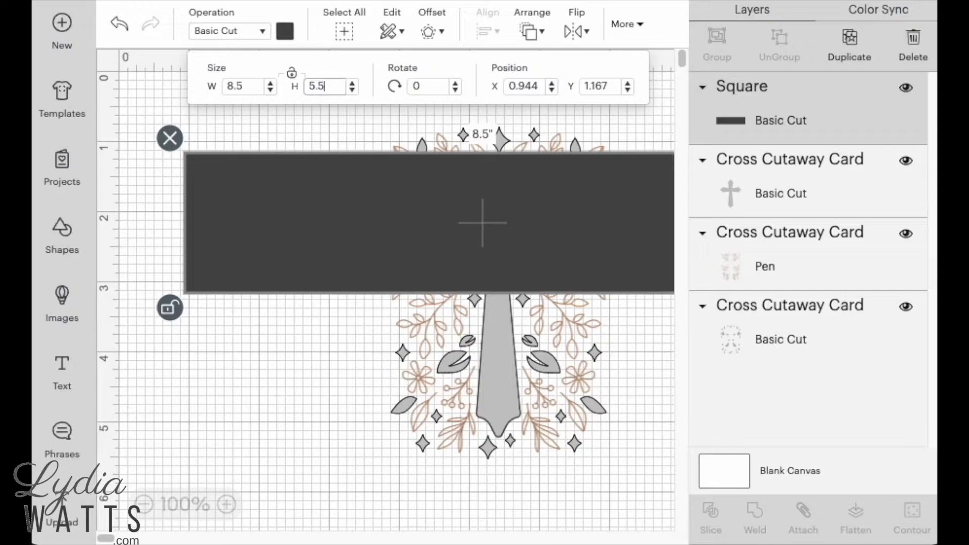
text(5.5)
key(Return)
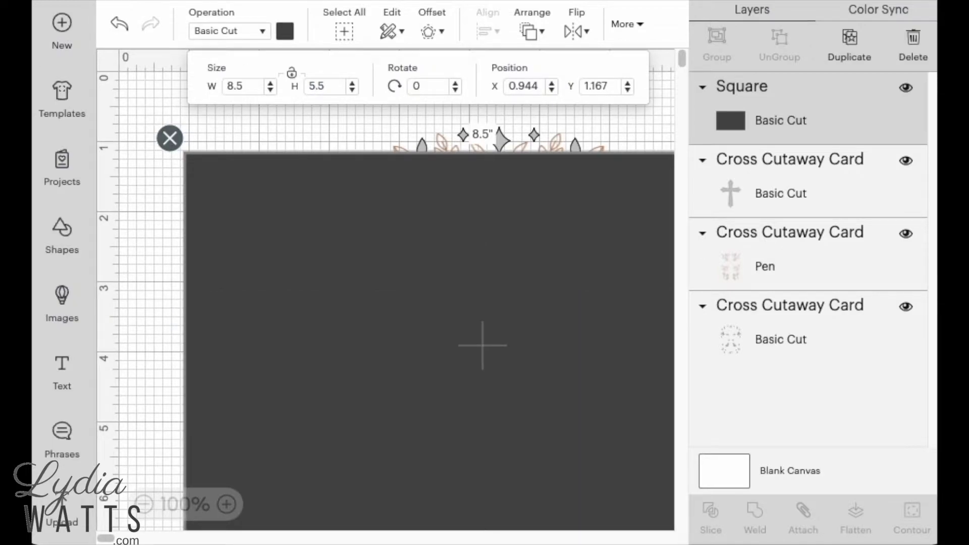
Step: Recolor the card base white and move it straight down so the top of the floral cross design is uncovered
click(145, 504)
click(208, 444)
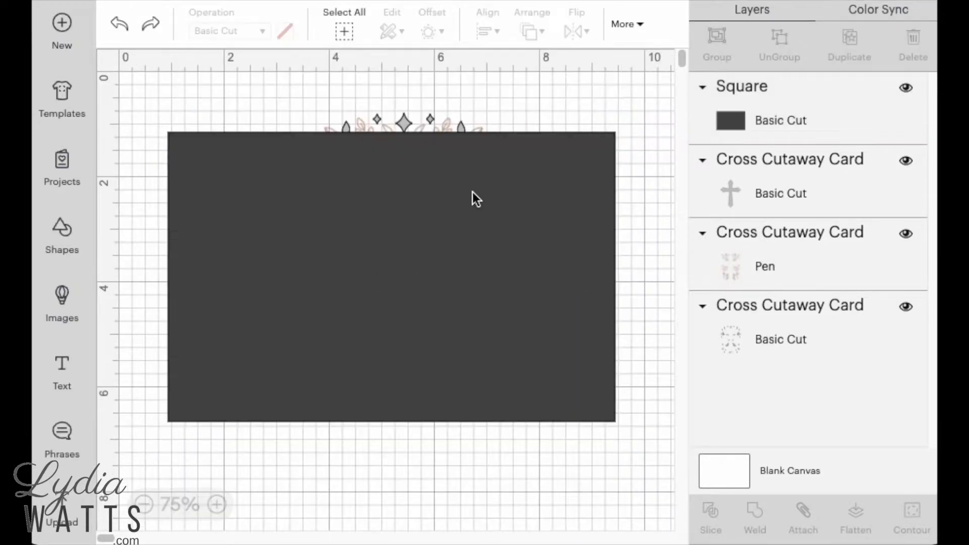
click(451, 199)
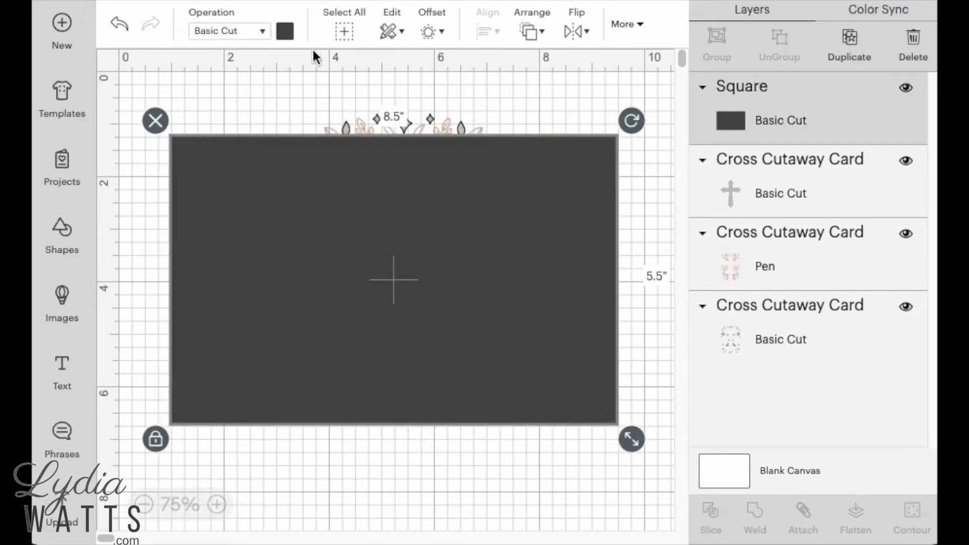
click(285, 31)
click(306, 215)
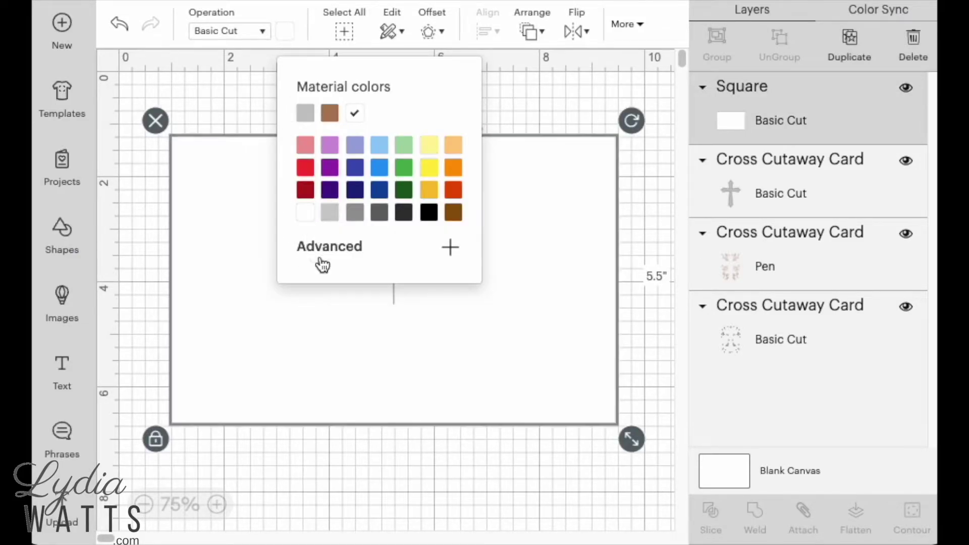
drag(408, 348, 404, 409)
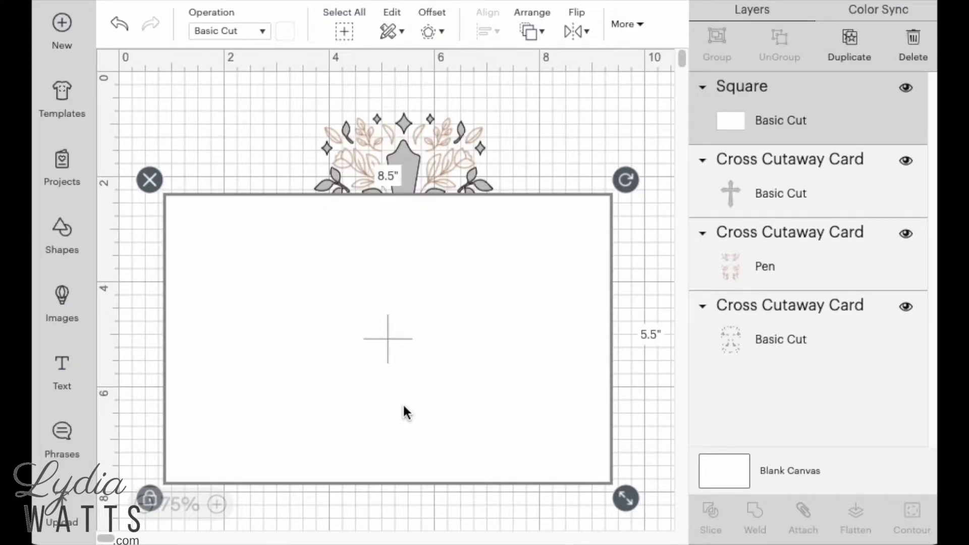
Step: Add a two-line text reading "He is" and "Risen!", with the second line indented
click(63, 368)
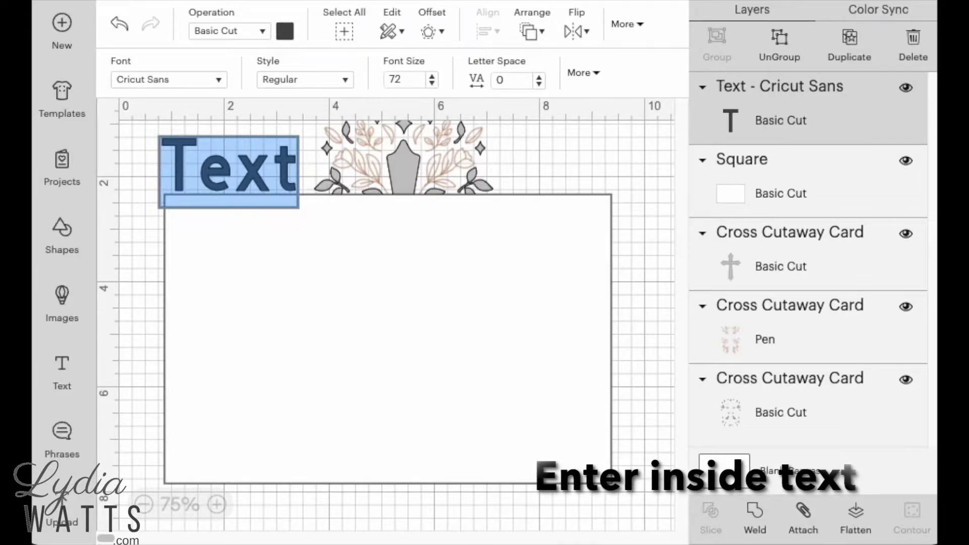
text(He is)
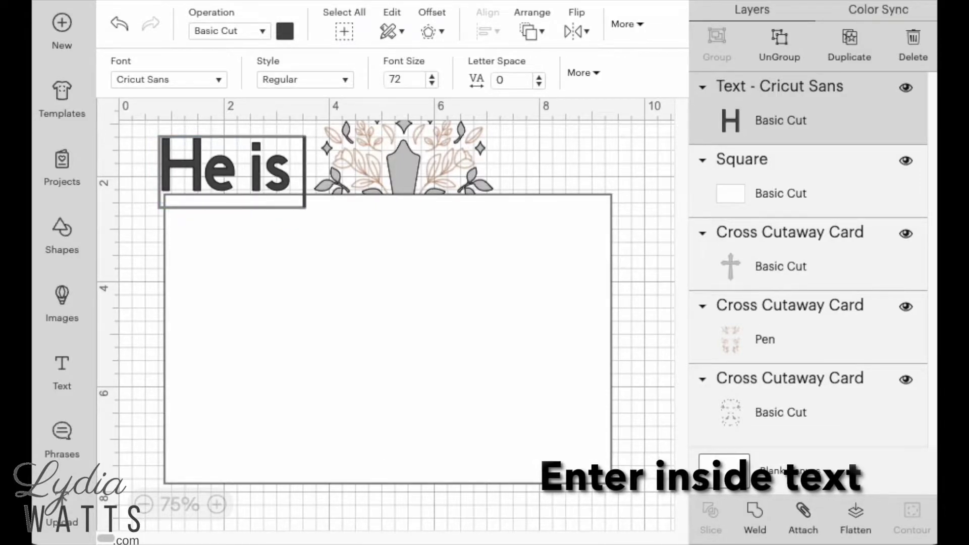
key(Return)
text(Risen)
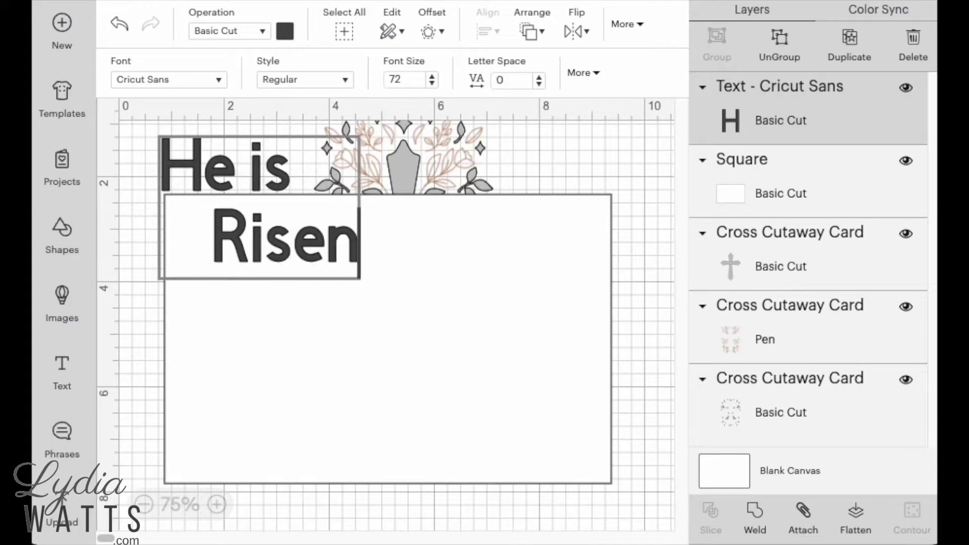
text(!)
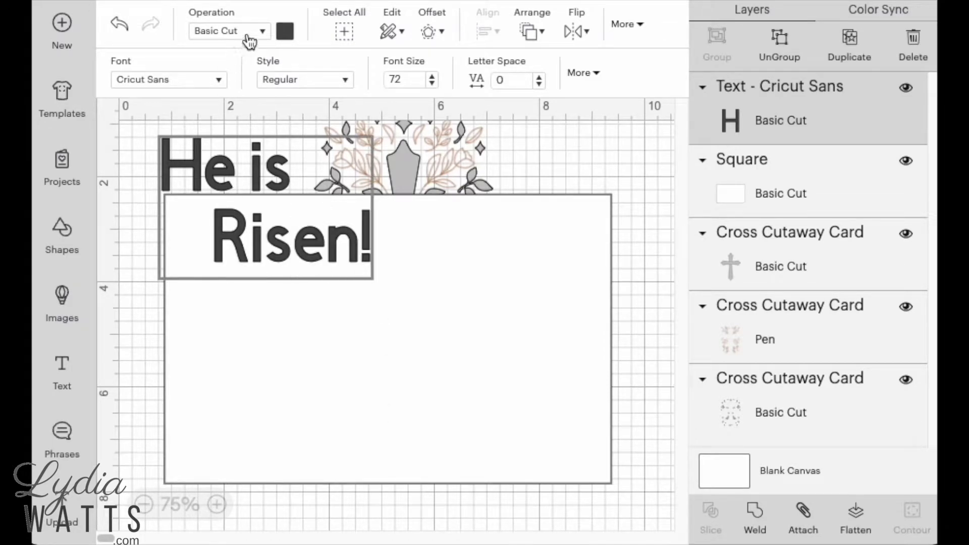
Step: Turn off the kerned-only restriction, filter the fonts by Writing, and apply Alyssa Stencil Script to the text
click(218, 81)
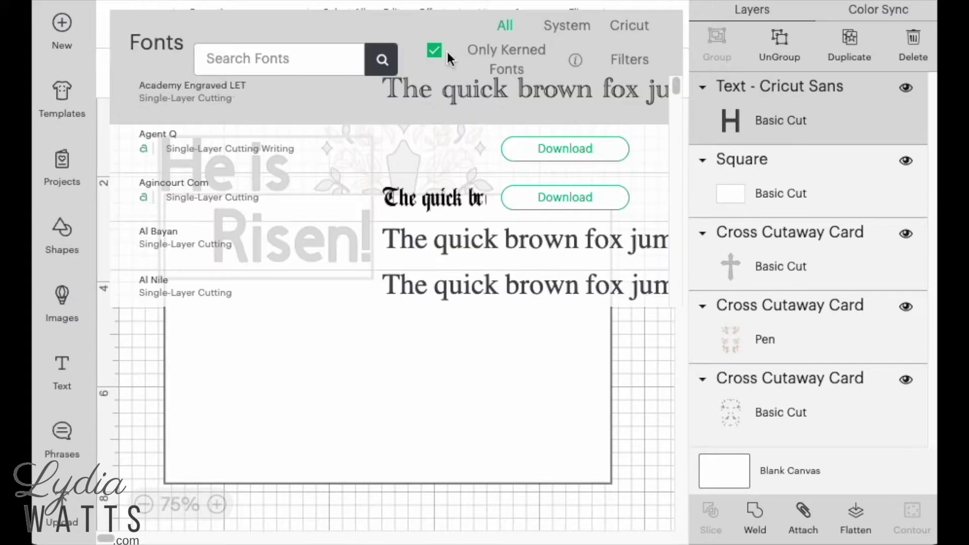
click(433, 53)
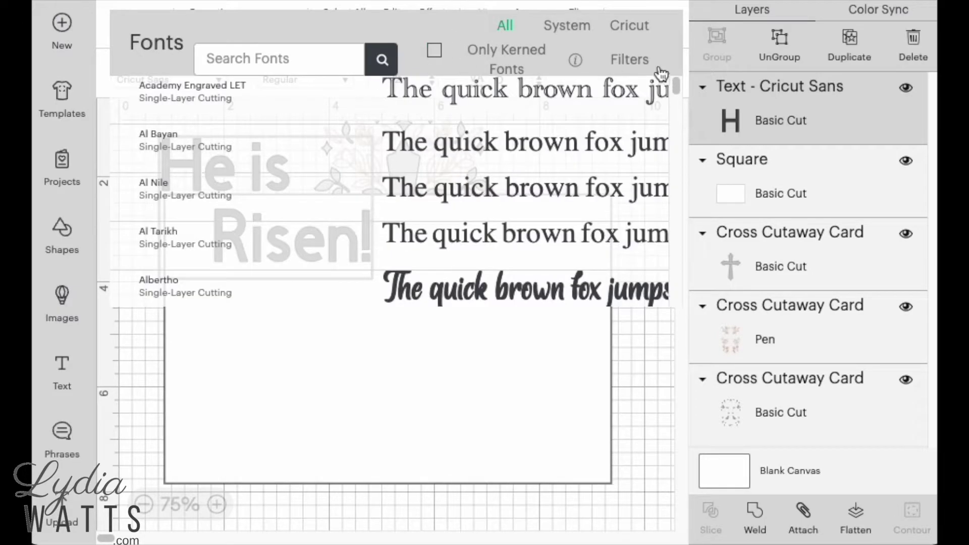
click(641, 64)
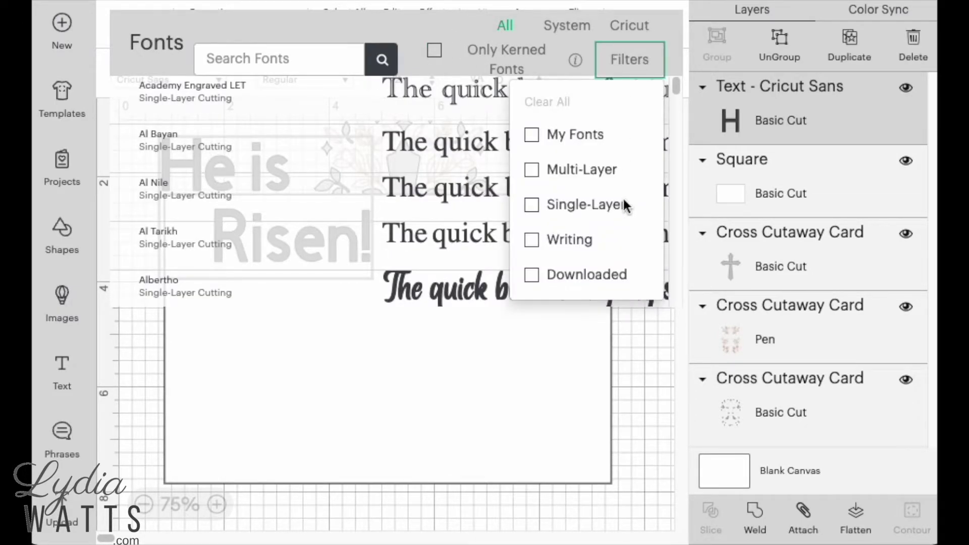
click(575, 248)
scroll(319, 206, down, 5)
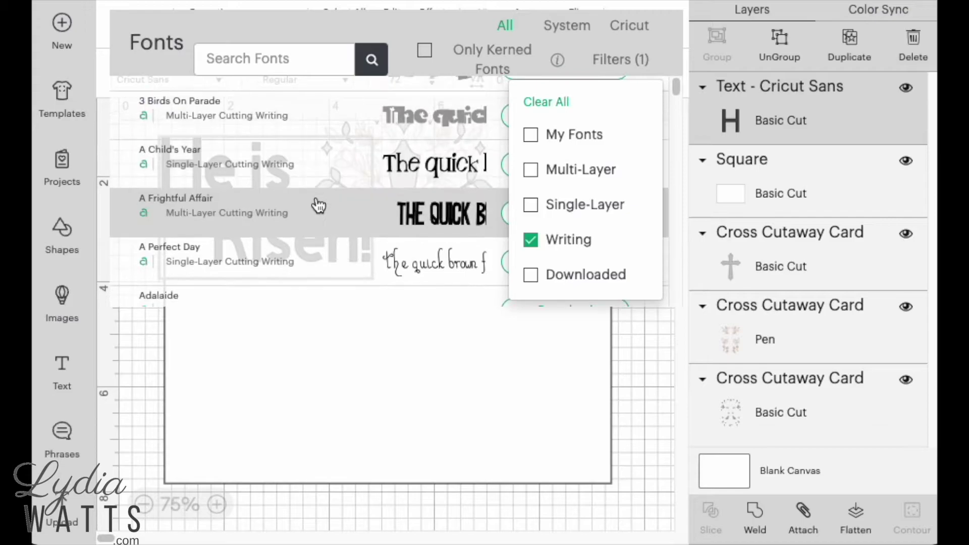
scroll(319, 206, down, 1)
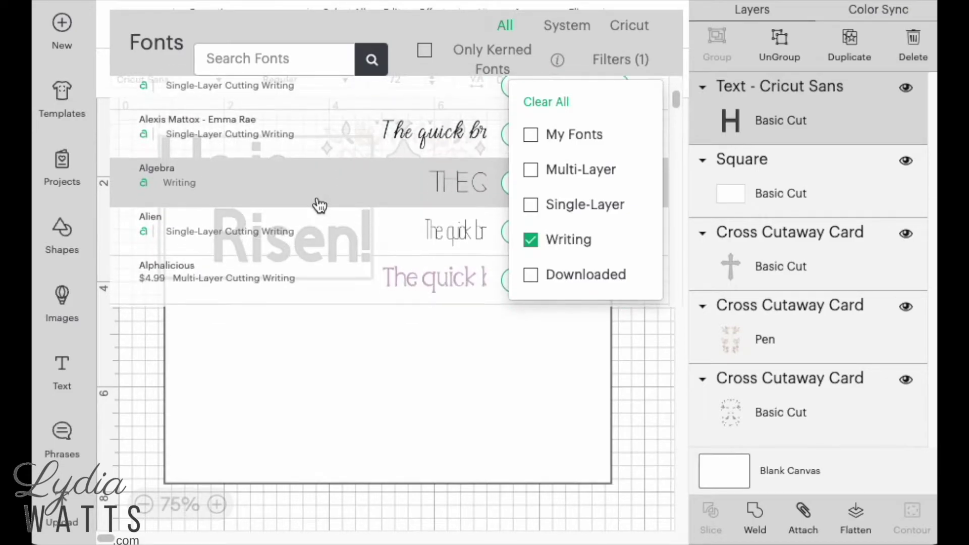
scroll(319, 205, down, 3)
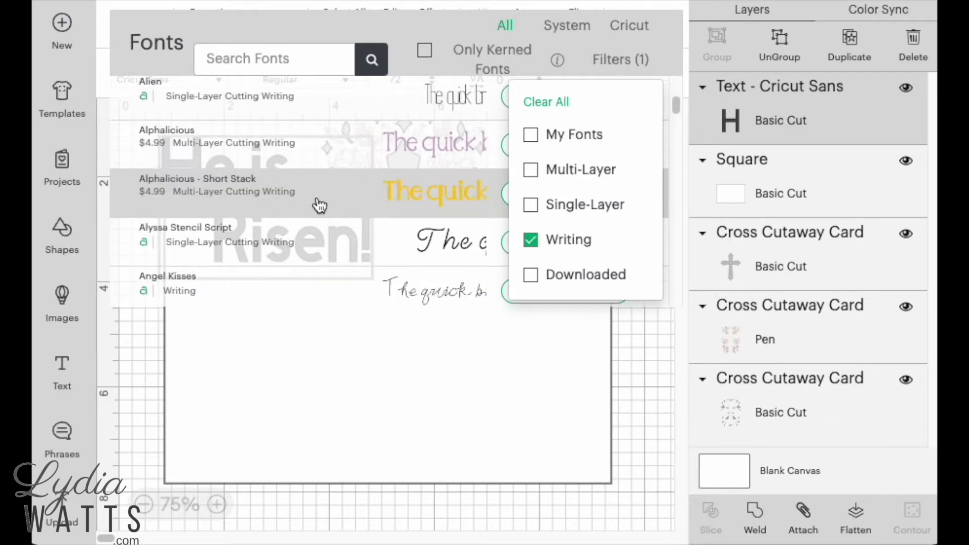
click(318, 209)
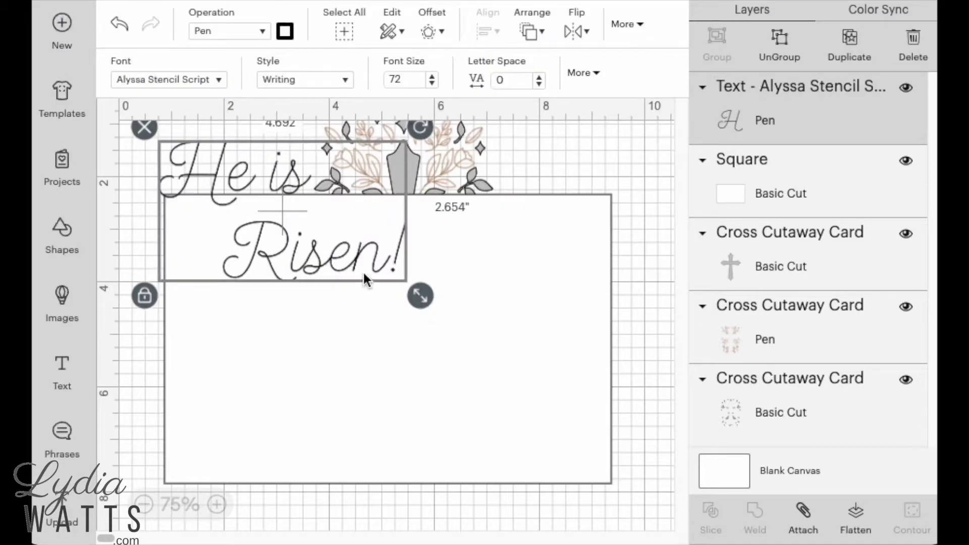
Step: Scale the text down to about 3.19 by 1.8 inches and place it in the upper right half of the card base
drag(420, 295, 341, 251)
drag(251, 225, 523, 289)
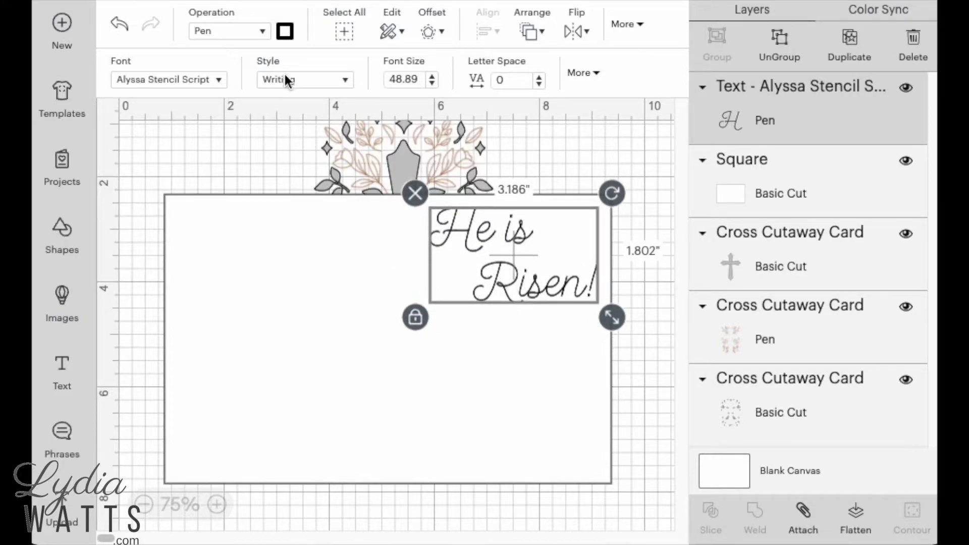
Step: Set the text's pen to M - Marker (1mm) in Silver (metallic)
click(285, 32)
click(386, 108)
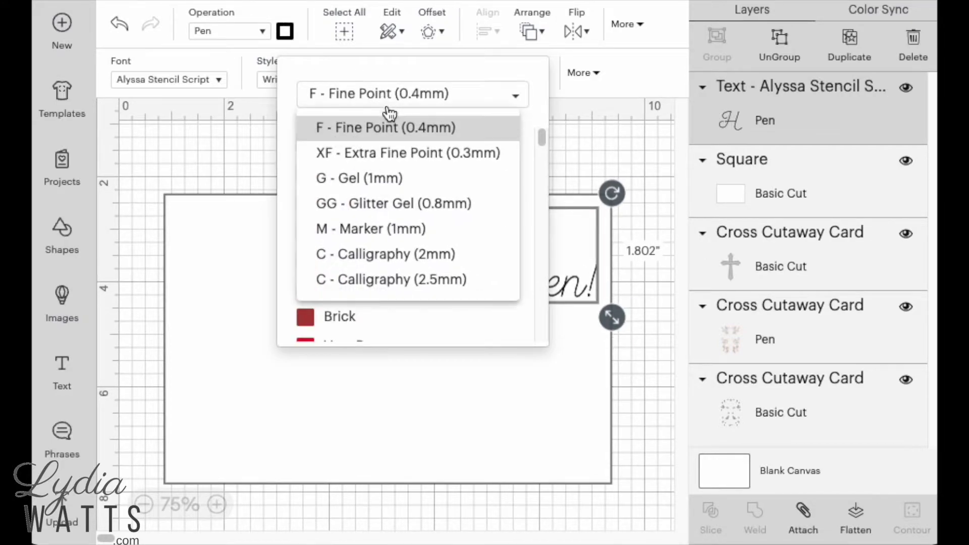
click(394, 231)
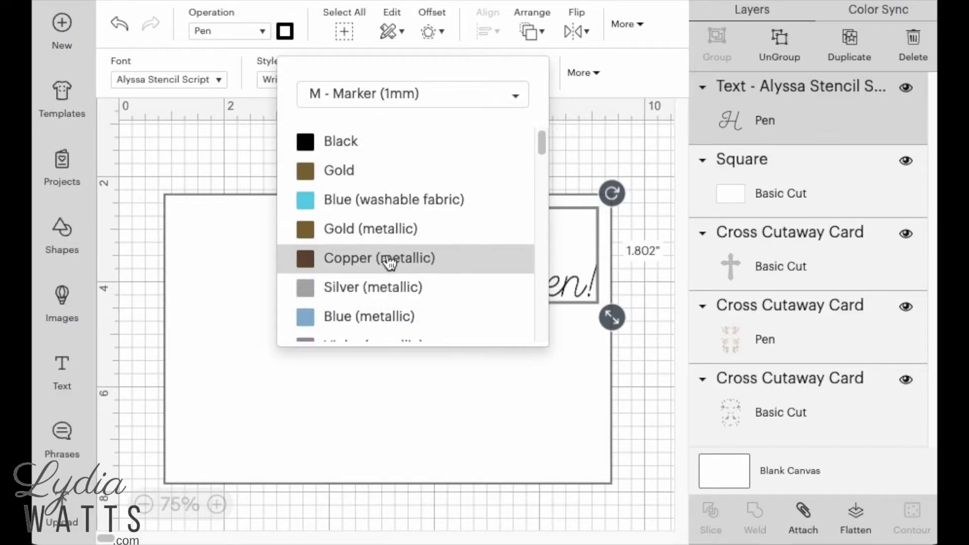
click(387, 288)
click(442, 401)
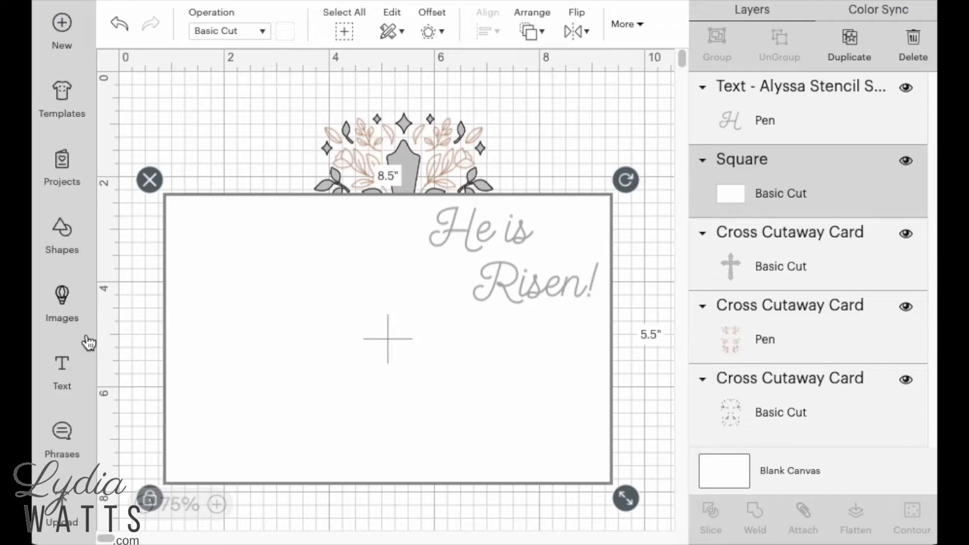
click(68, 380)
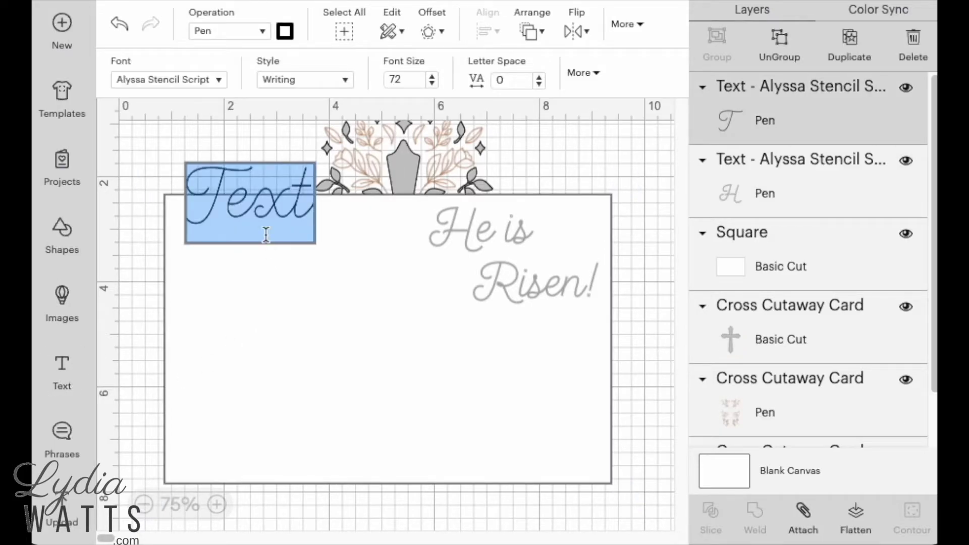
click(253, 282)
click(241, 195)
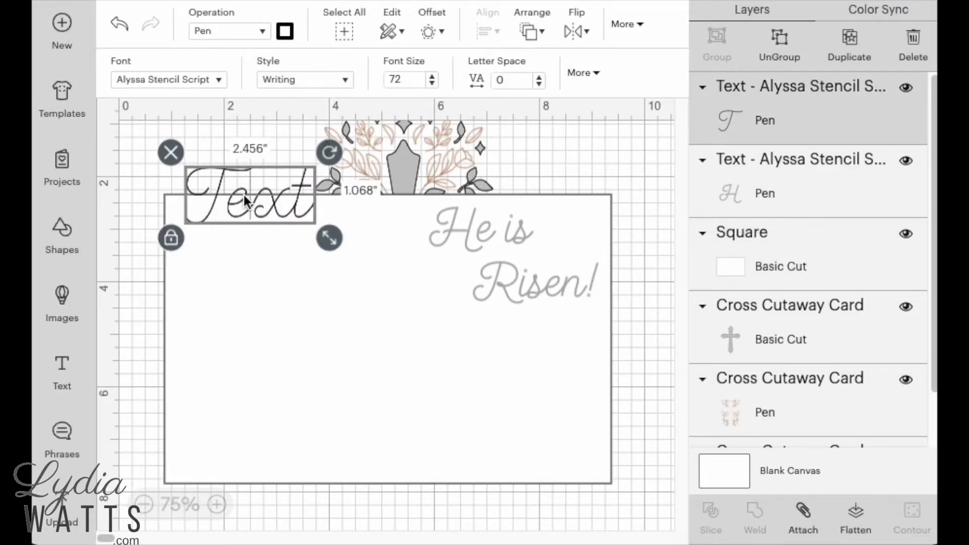
key(Delete)
Step: Insert a score line and set its height to 5.5 inches
click(51, 245)
click(174, 114)
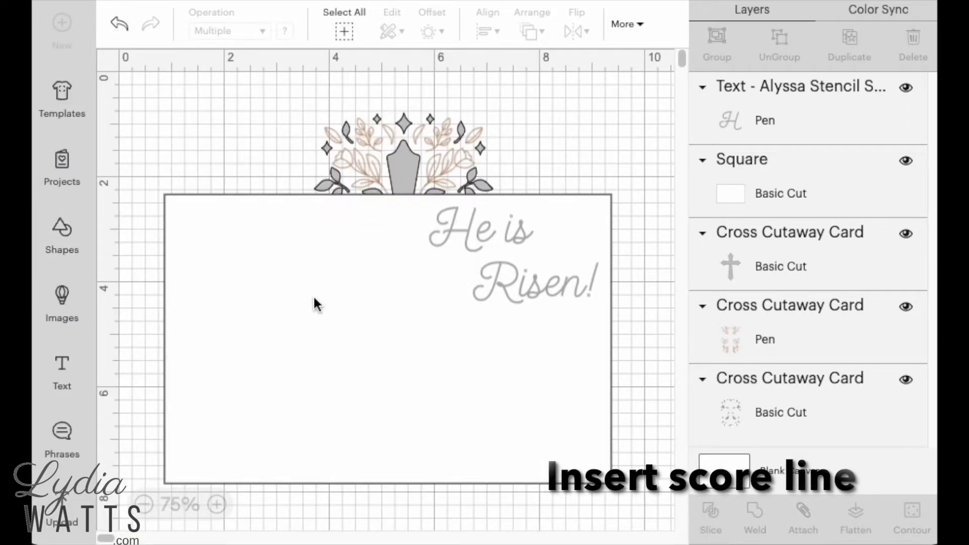
click(628, 22)
click(336, 86)
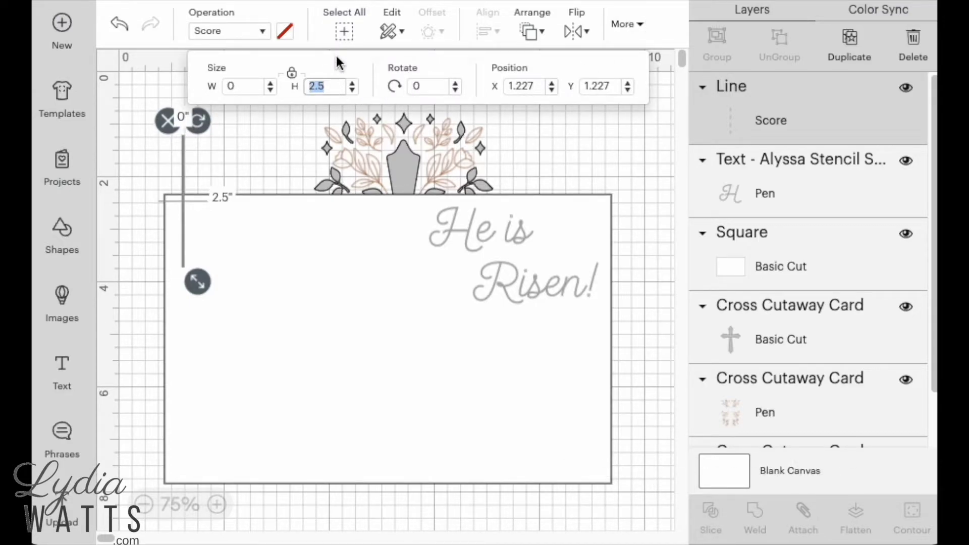
text(5.5)
key(Return)
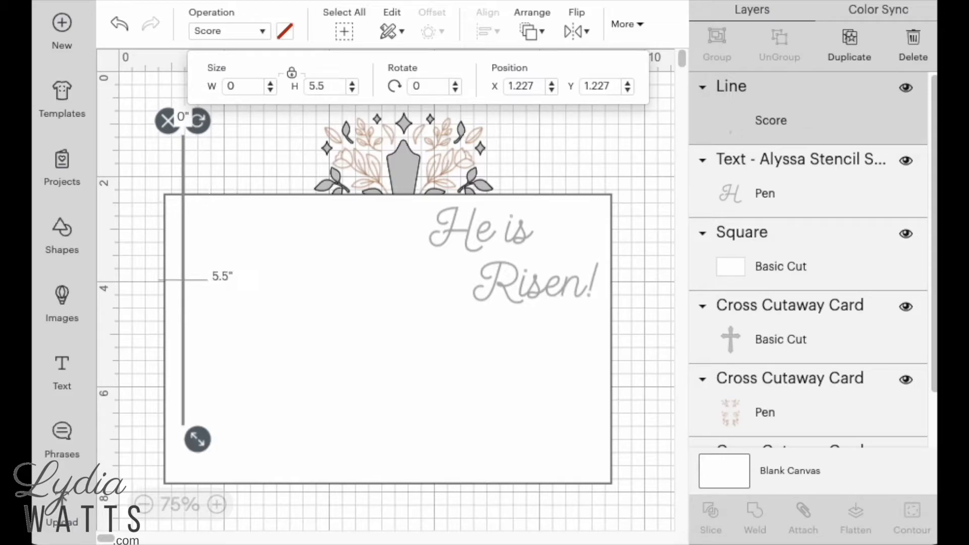
Step: Move the score line to the middle of the card base and align both objects with Center
drag(185, 366, 383, 415)
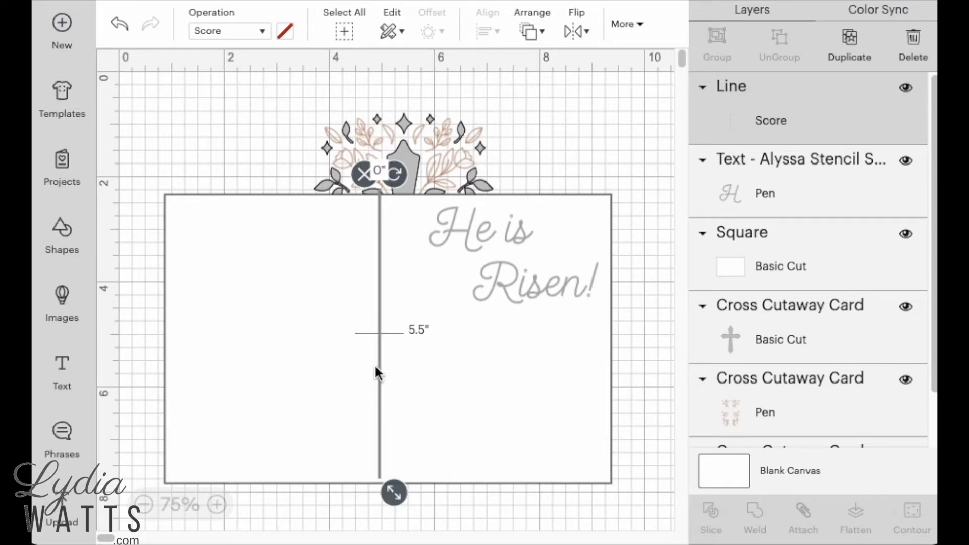
shift+click(779, 253)
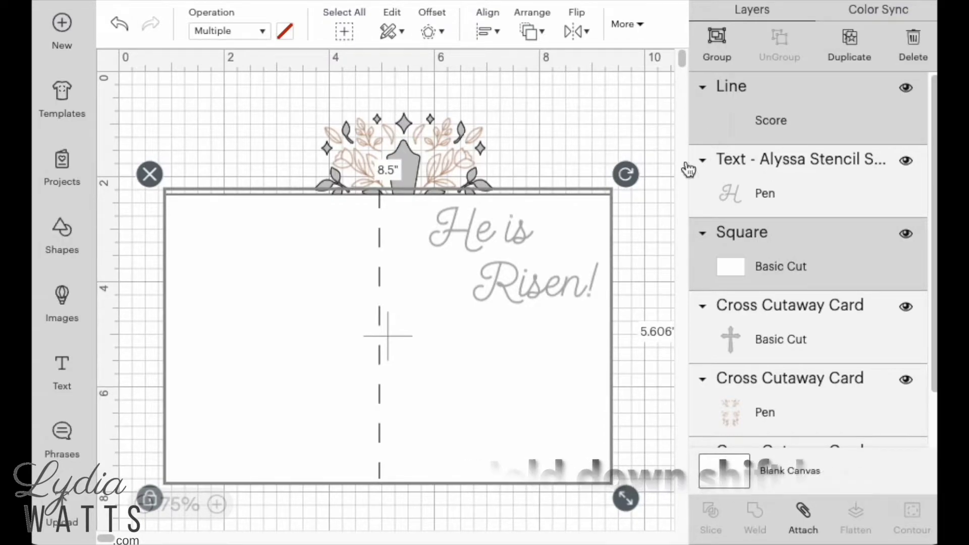
click(486, 32)
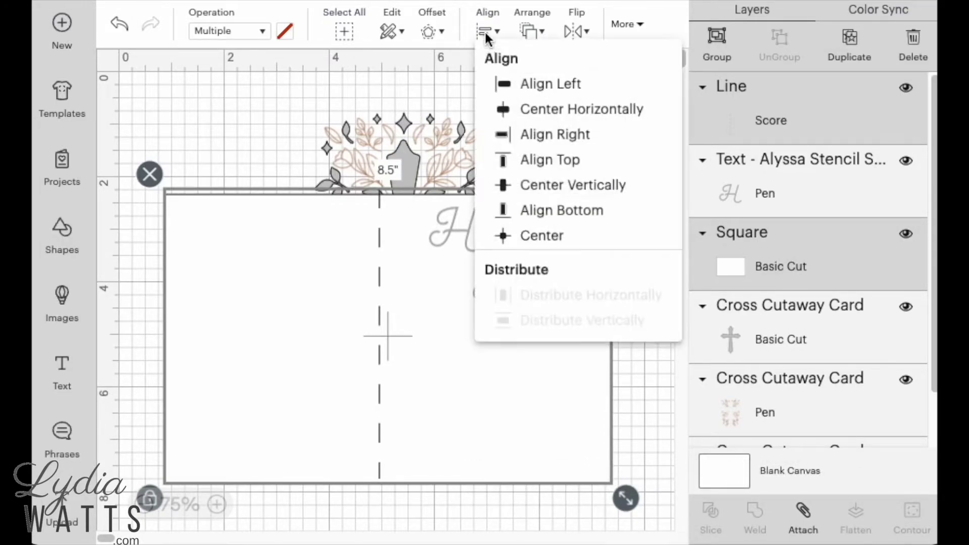
click(525, 237)
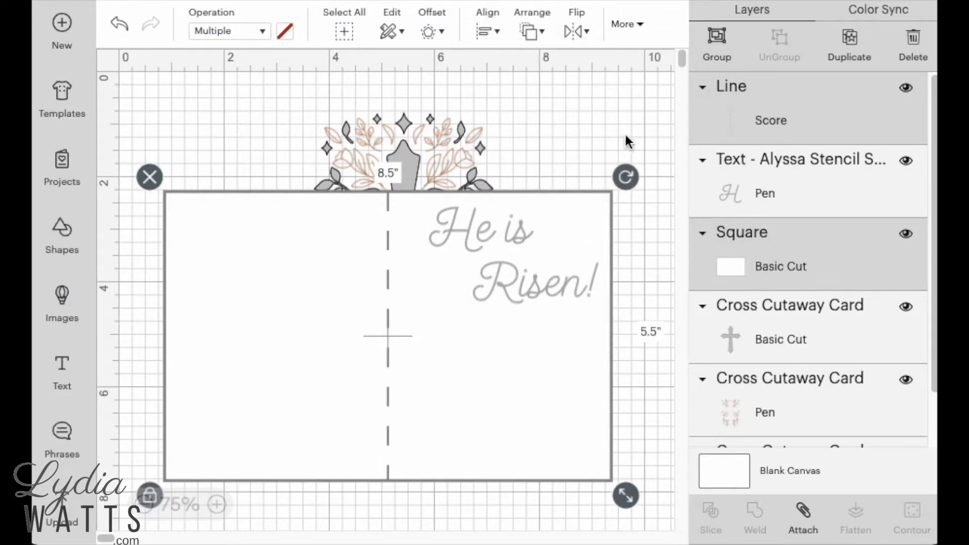
Step: Shift the "He is Risen!" text slightly left and attach it and the score line to the card base
drag(506, 275, 496, 276)
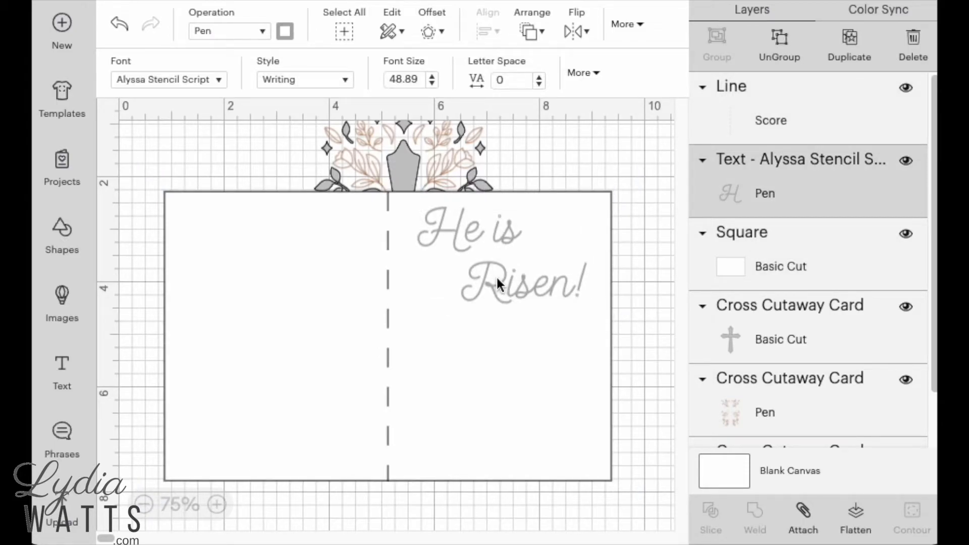
shift+click(778, 120)
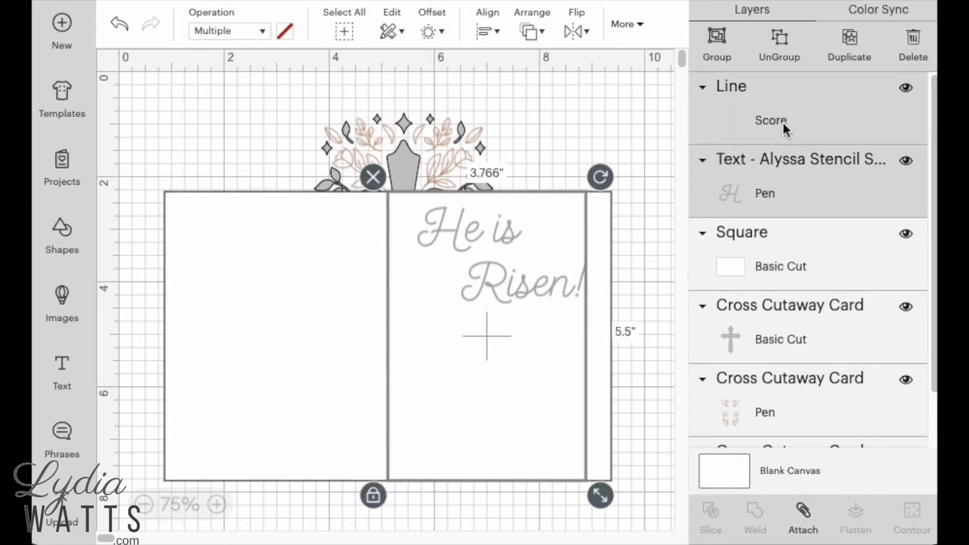
shift+click(790, 263)
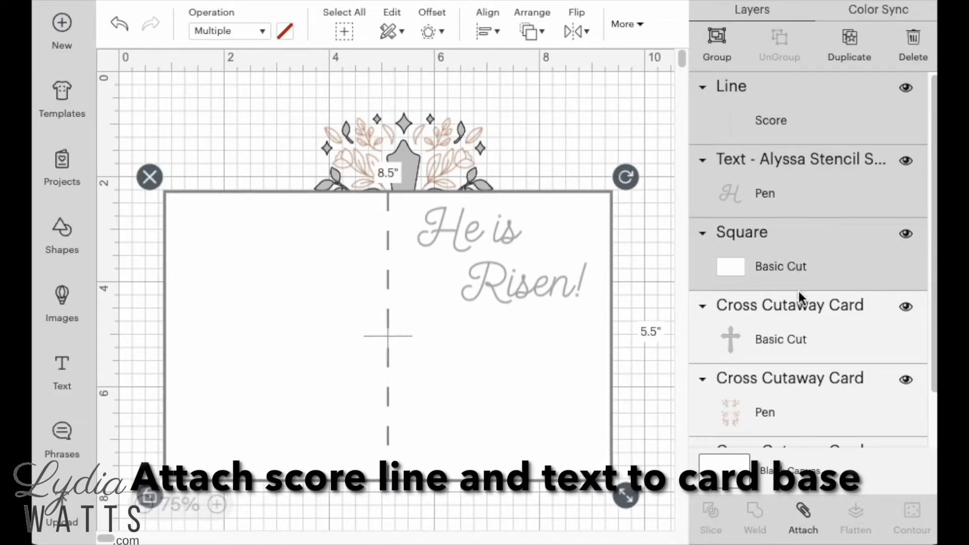
click(803, 516)
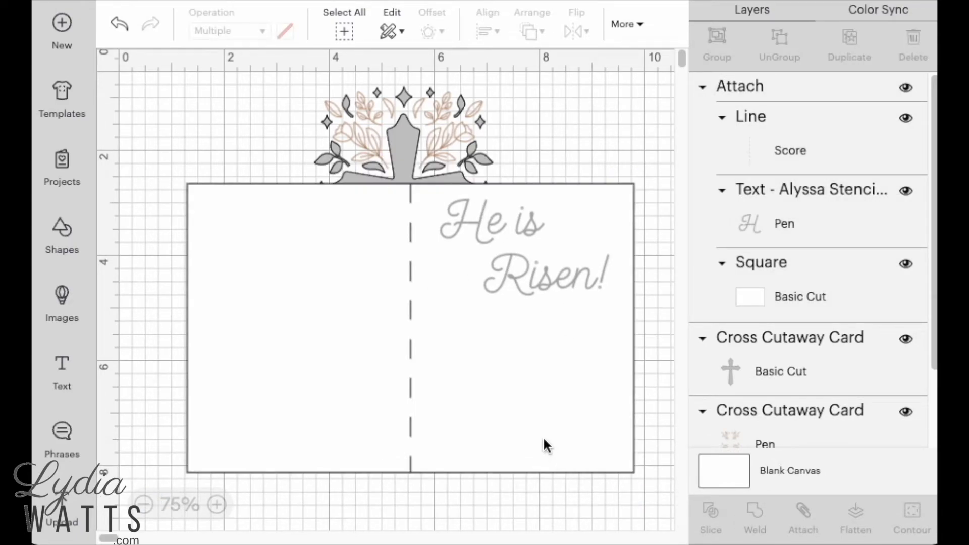
click(339, 433)
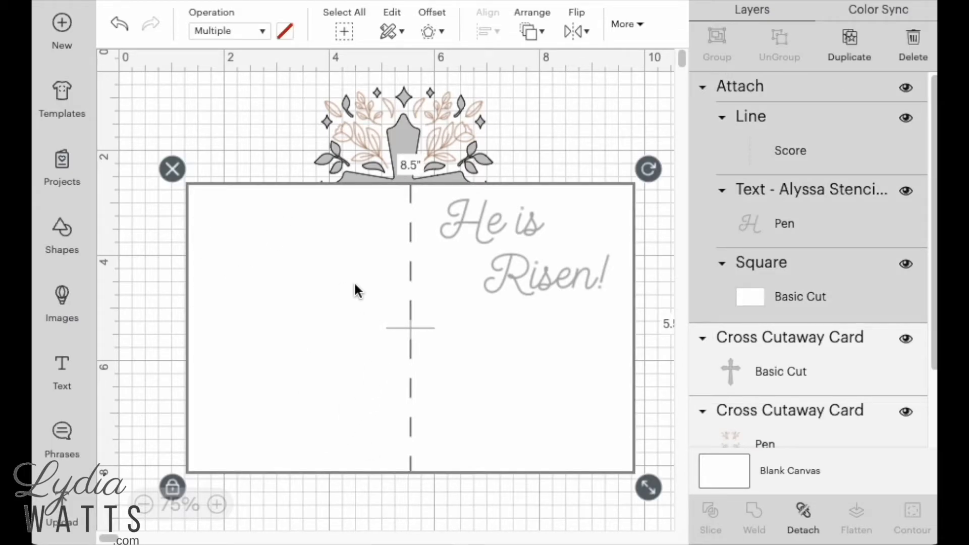
Step: Insert a square over the left half of the card base, unlock its proportions and size it 4 by 5.25 inches
click(68, 243)
click(180, 435)
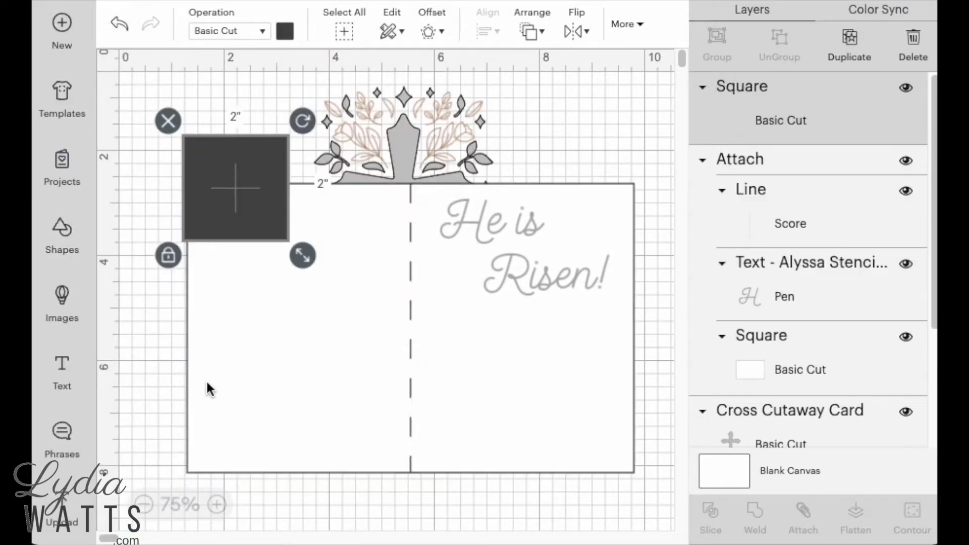
drag(225, 213, 244, 252)
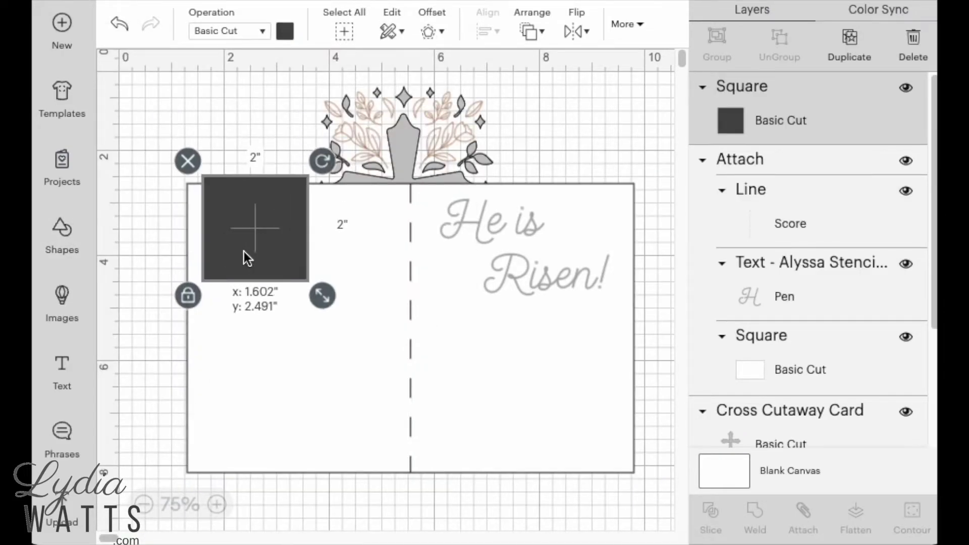
click(186, 298)
click(626, 26)
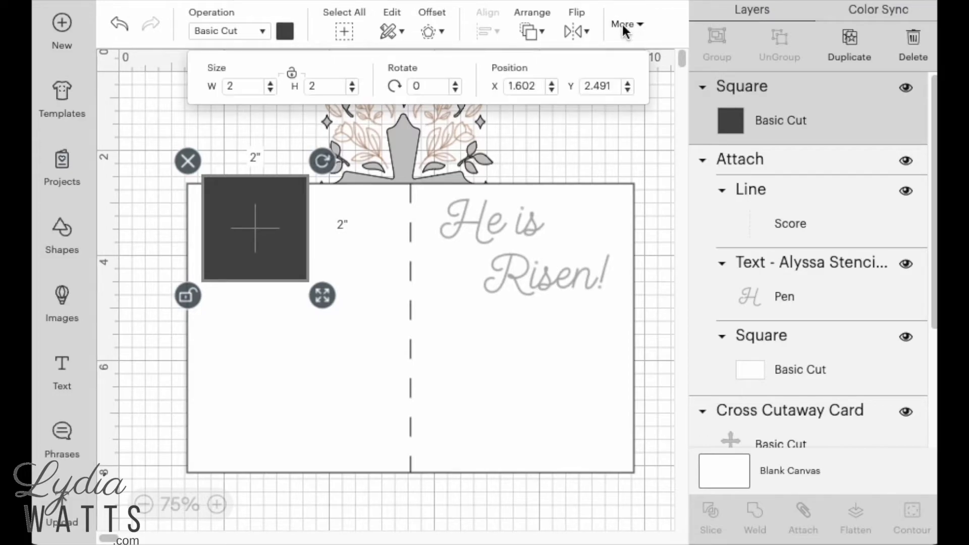
click(242, 86)
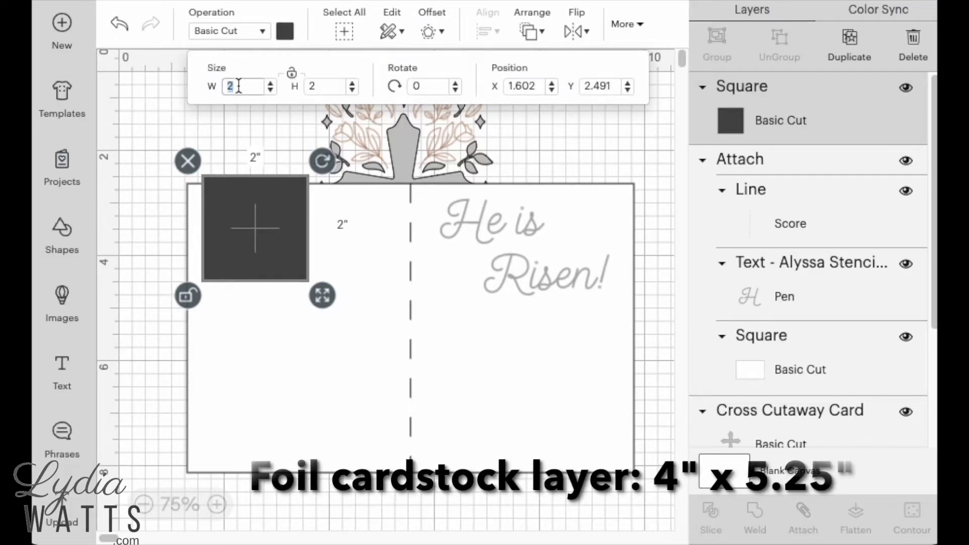
text(4)
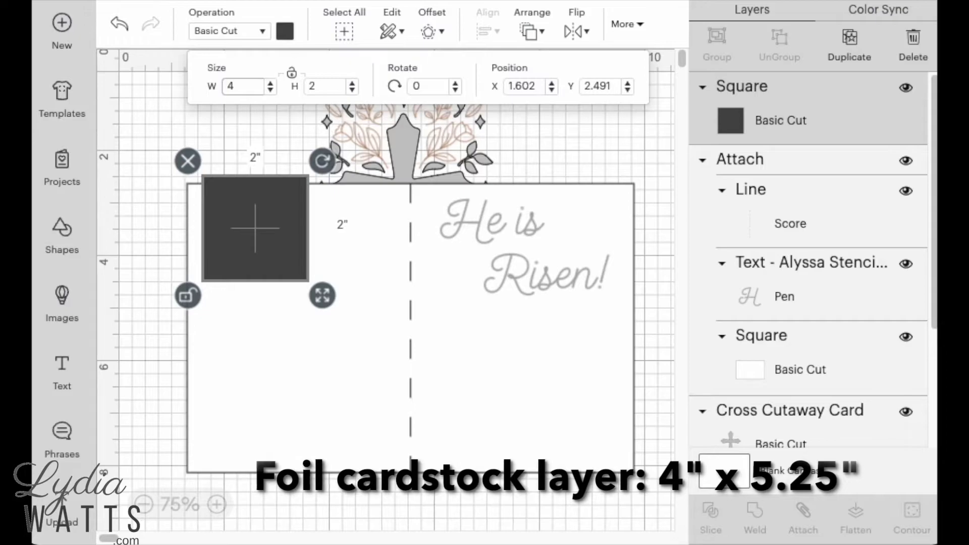
key(Tab)
text(5.)
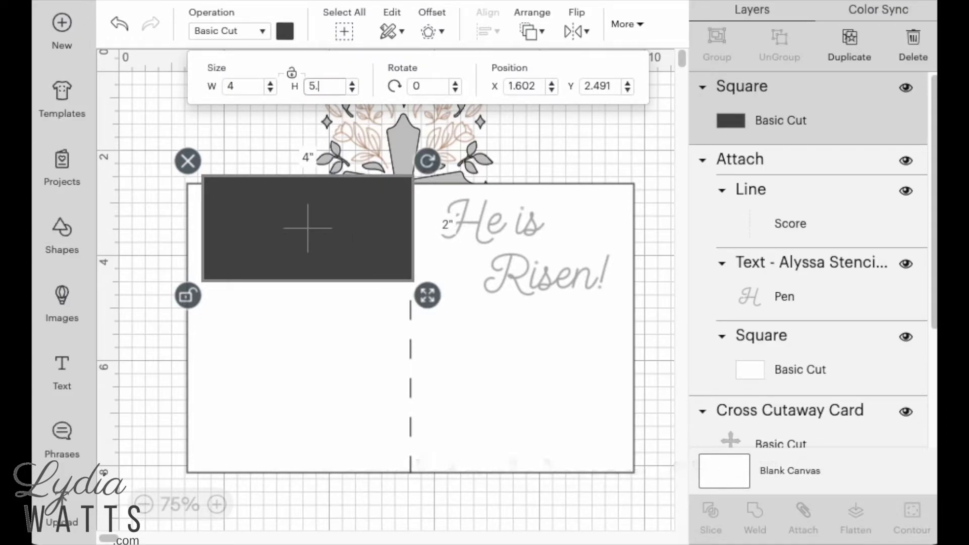
key(Return)
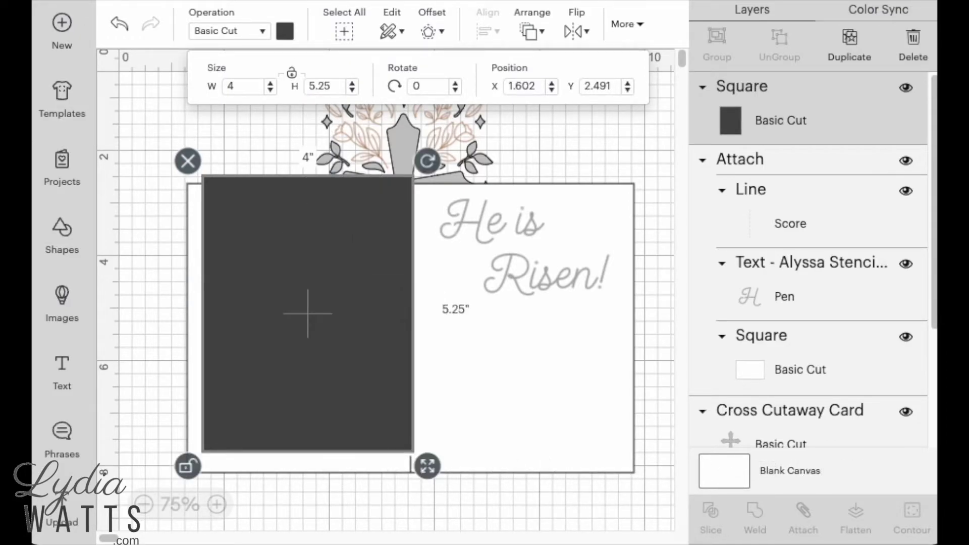
Step: Color the 4 by 5.25 inch panel light gray and position it evenly within the left half of the card base
click(290, 36)
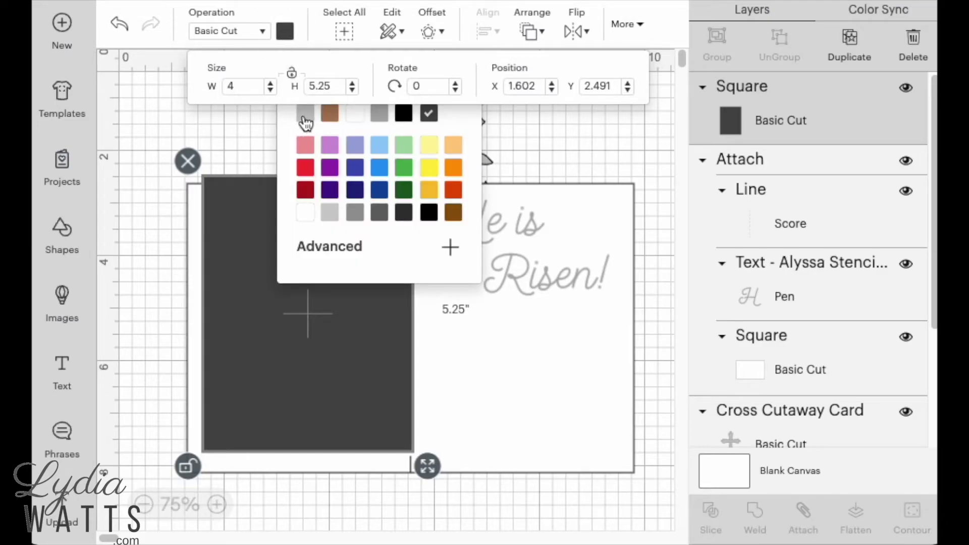
click(305, 115)
drag(260, 351, 250, 363)
shift+click(506, 398)
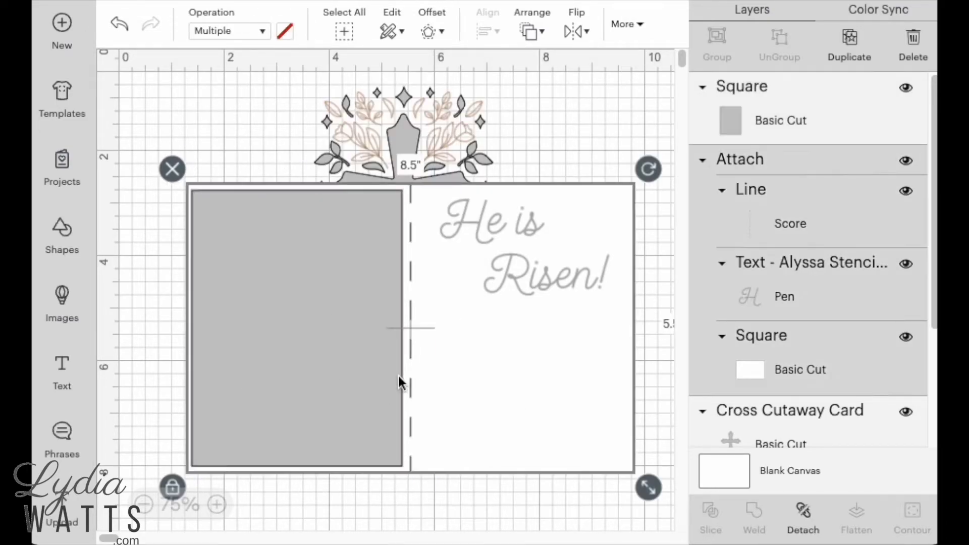
click(350, 369)
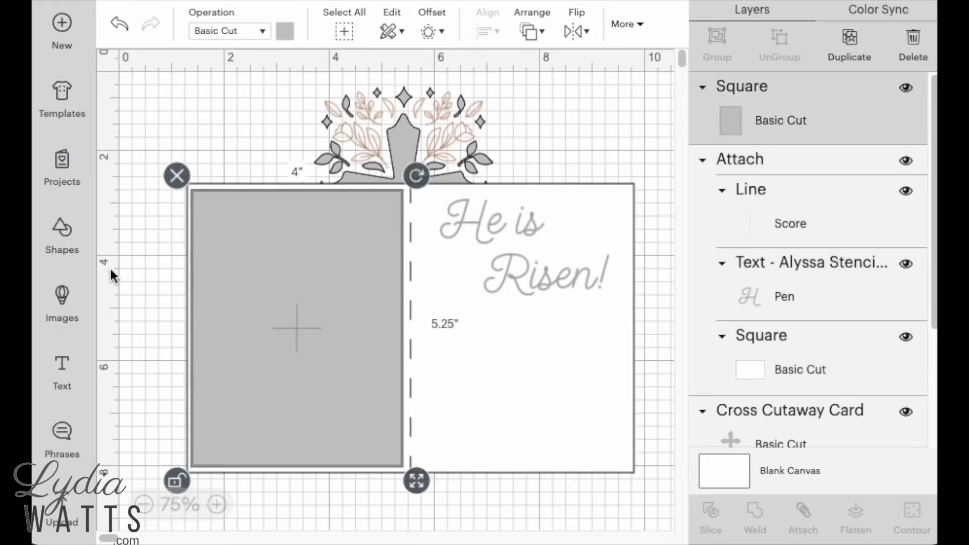
Step: Insert another square, place it inside the gray panel, unlock its proportions and size it 3.8 by 5.05 inches
click(69, 247)
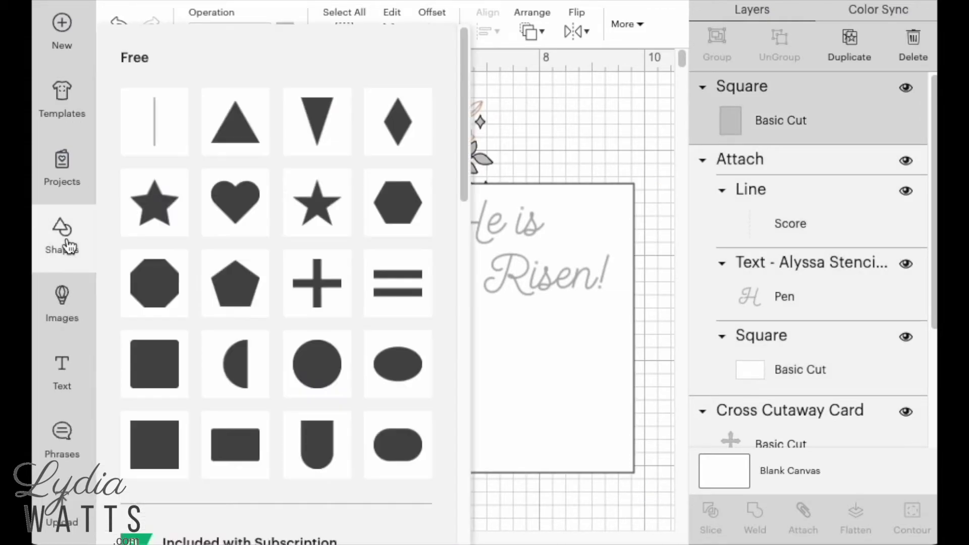
click(158, 454)
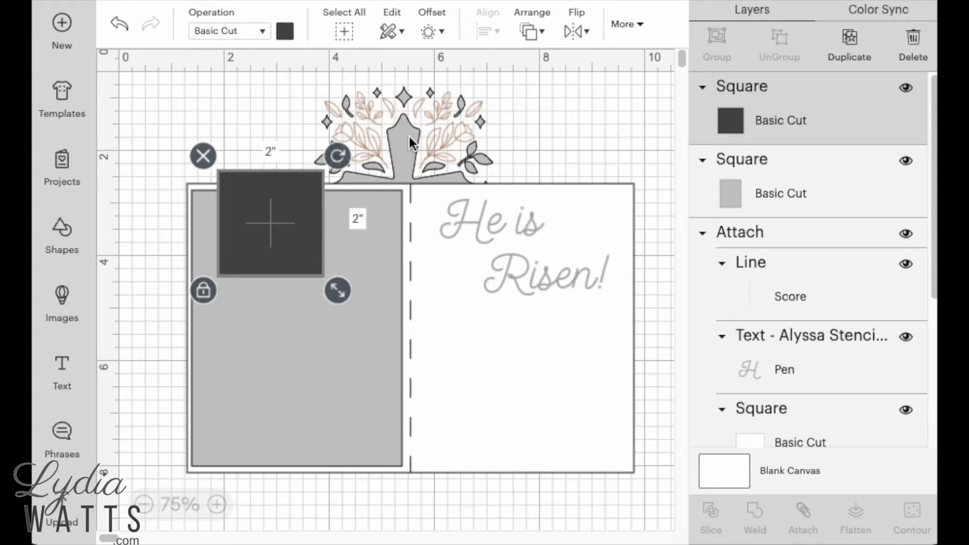
drag(266, 235, 248, 261)
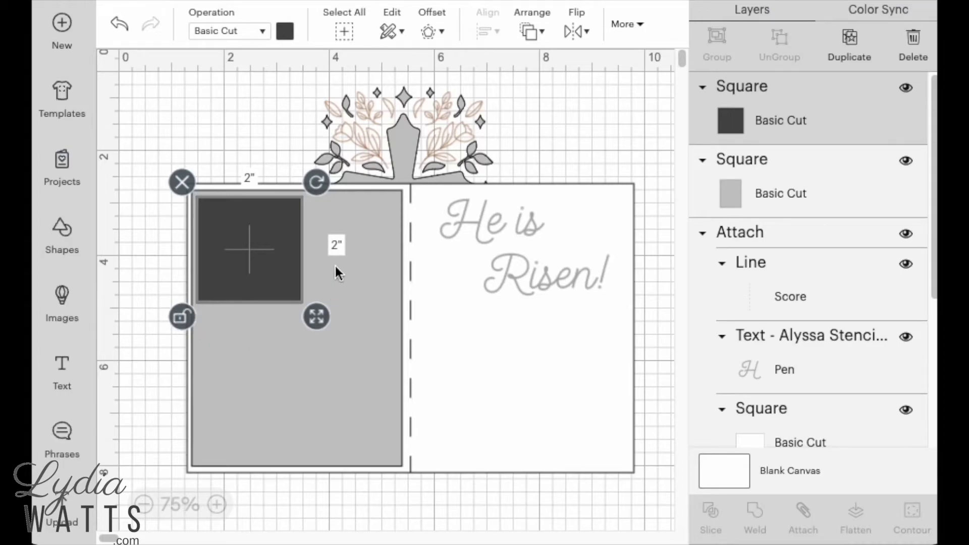
click(630, 28)
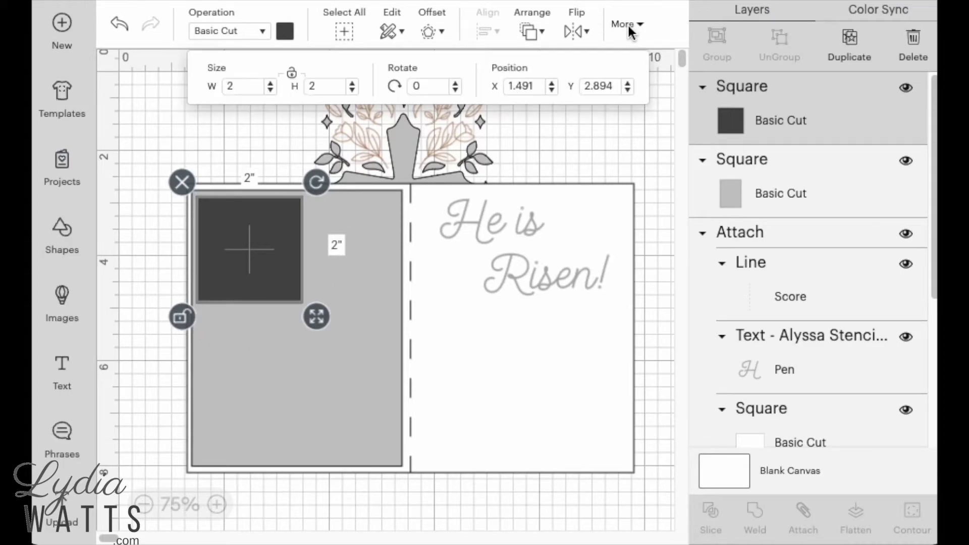
click(252, 86)
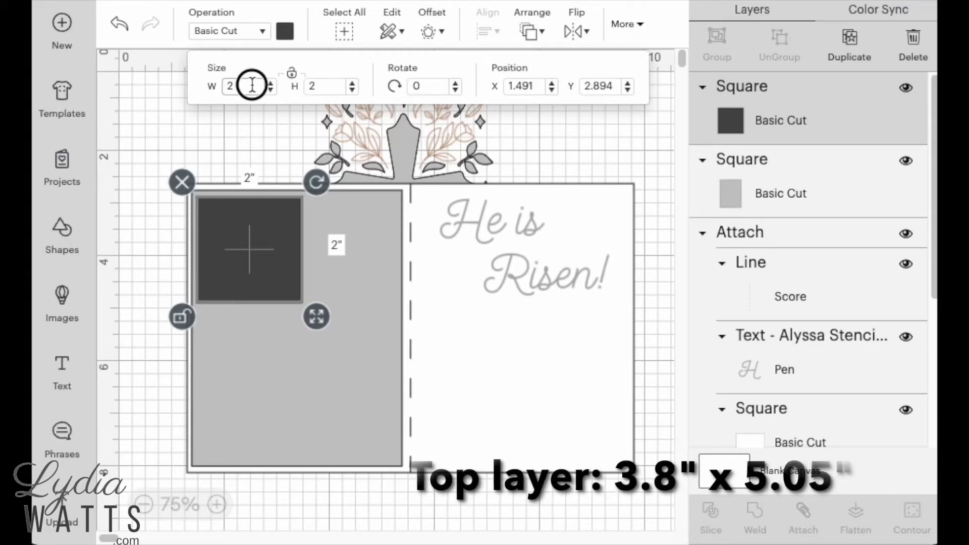
key(BackSpace)
text(3.8)
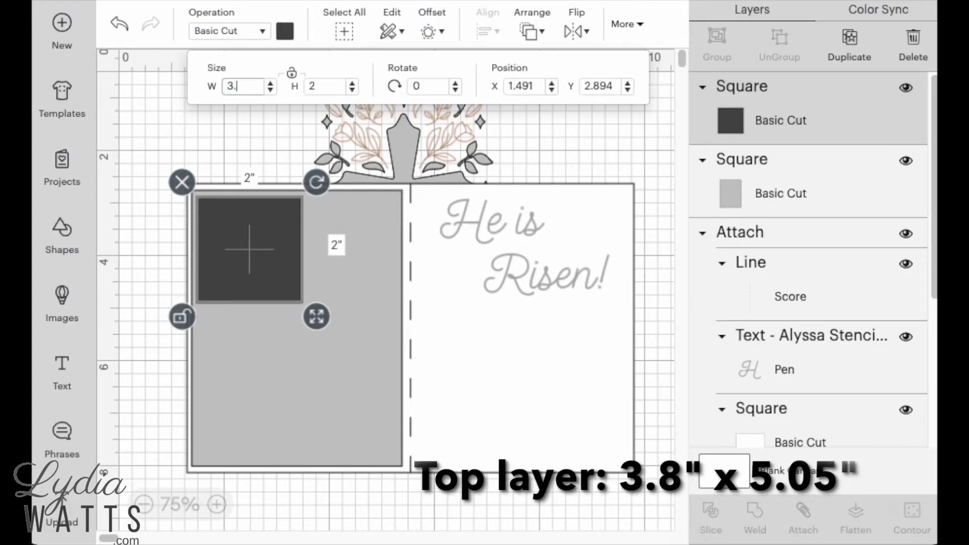
key(Tab)
text(5)
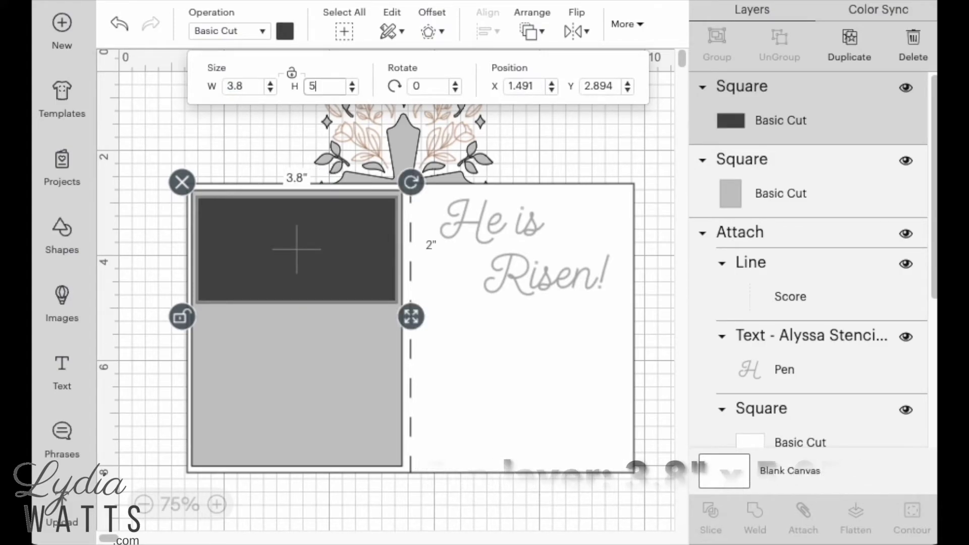
text(.05)
key(Return)
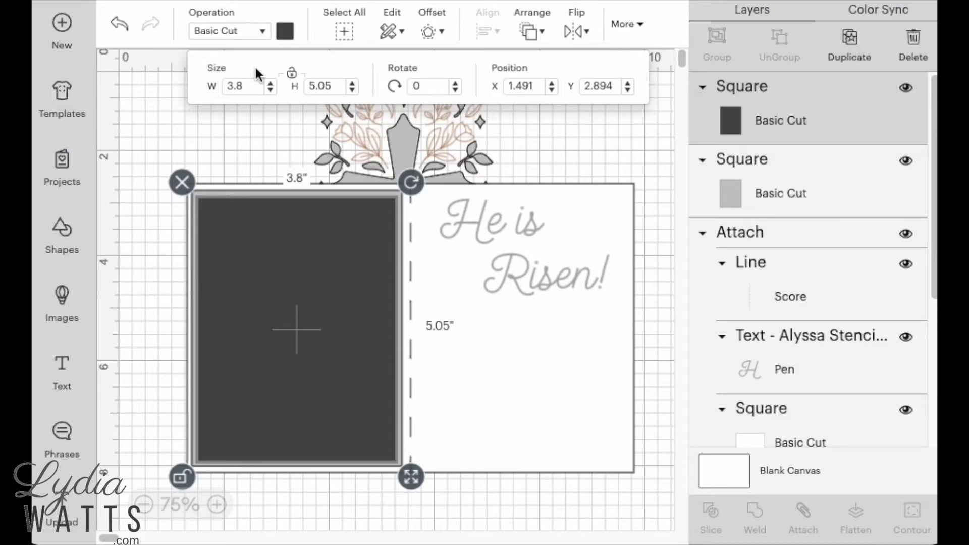
Step: Color the 3.8 by 5.05 inch panel light blue, fine-tuning it to a paler custom shade
click(283, 31)
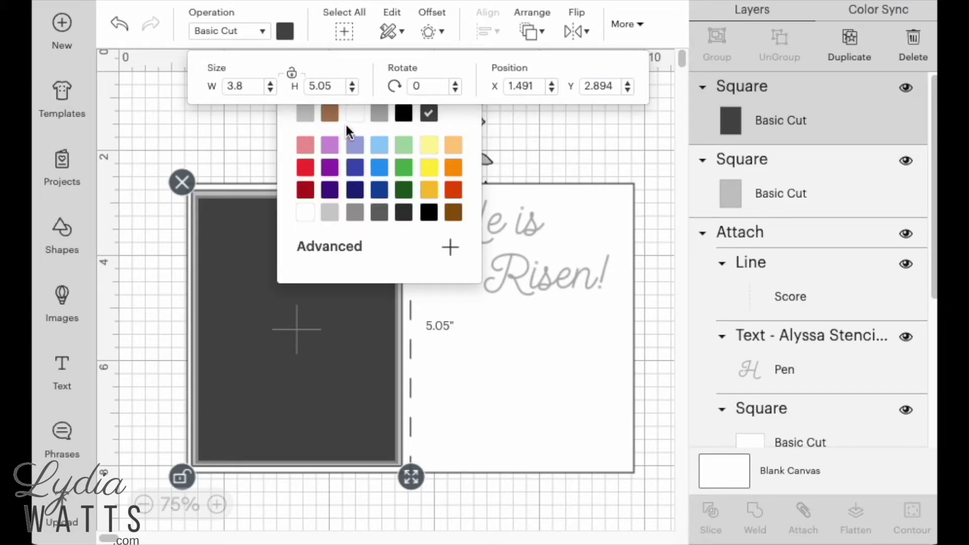
click(379, 147)
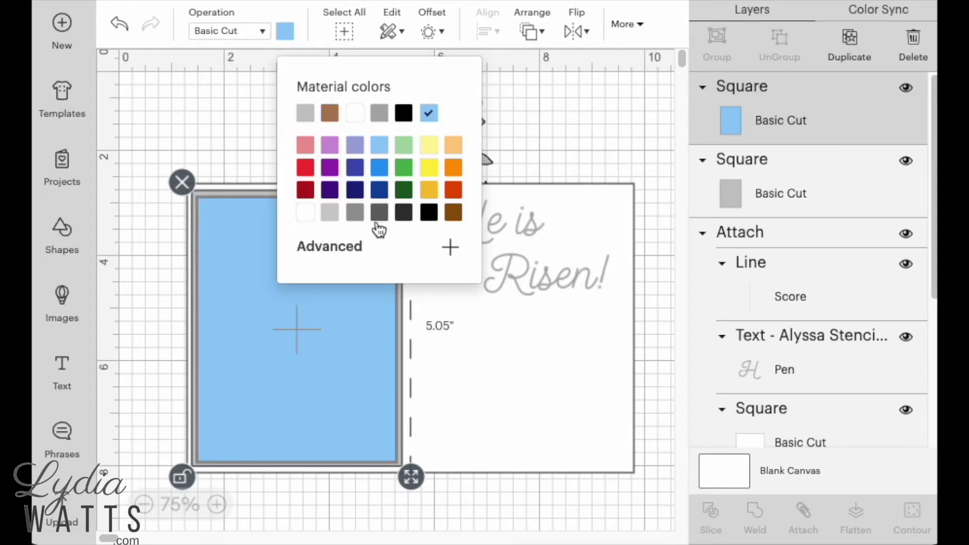
click(371, 251)
click(336, 268)
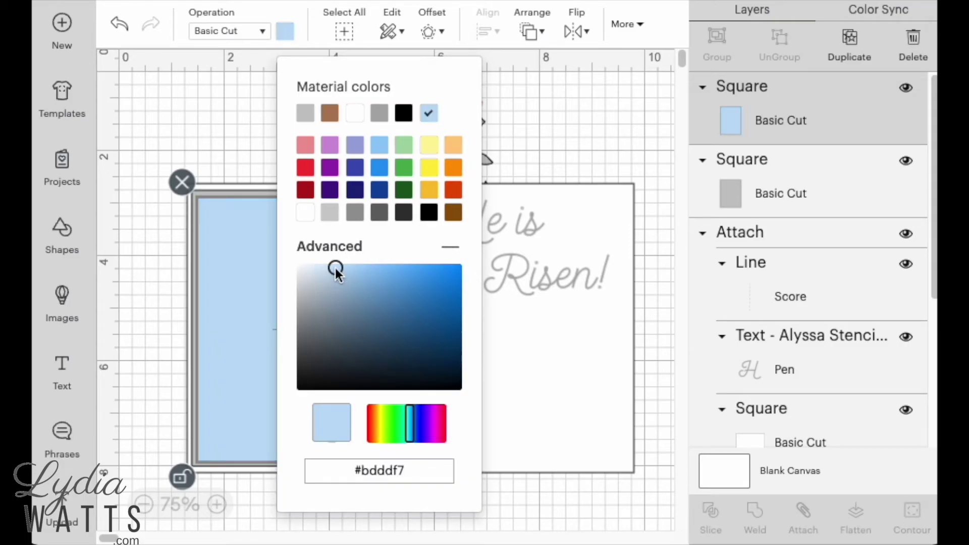
drag(329, 271, 338, 268)
click(522, 109)
click(359, 292)
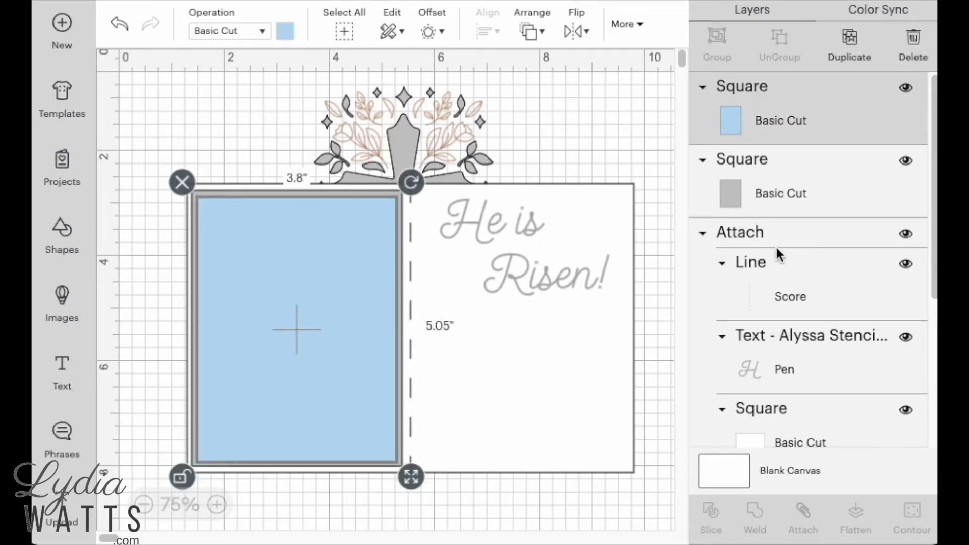
Step: Send the three Cross Cutaway Card layers to the front together and center them on the blue panel
click(330, 132)
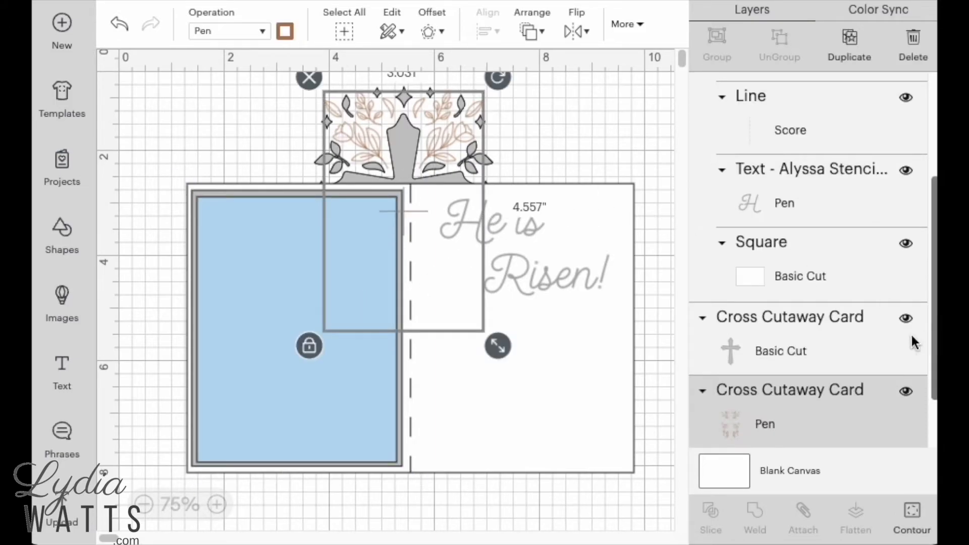
scroll(839, 340, down, 3)
click(802, 288)
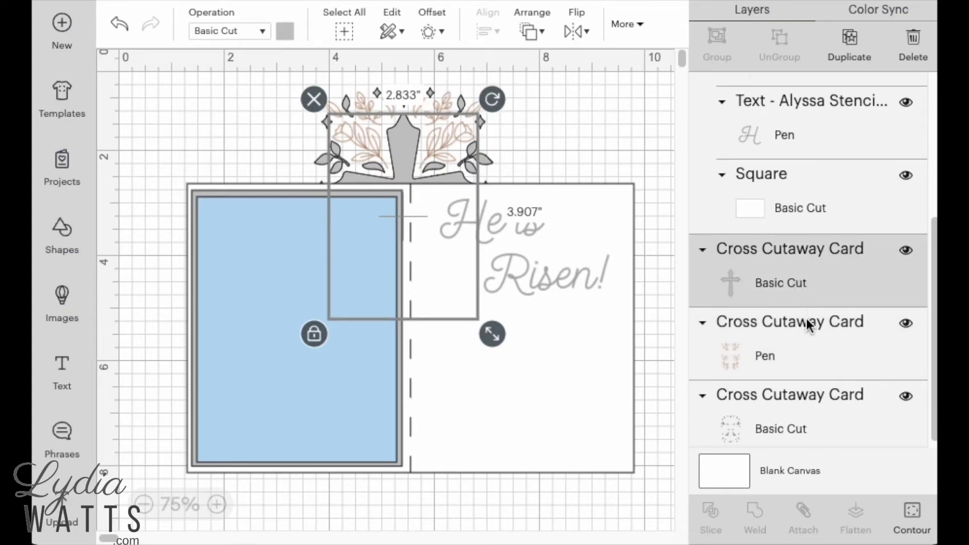
shift+click(793, 348)
shift+click(788, 415)
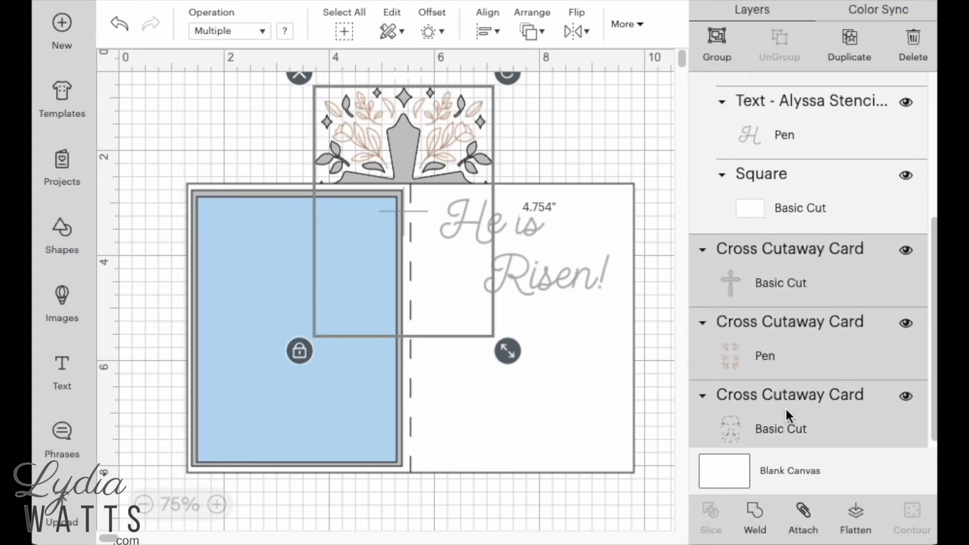
scroll(785, 394, down, 1)
right_click(781, 375)
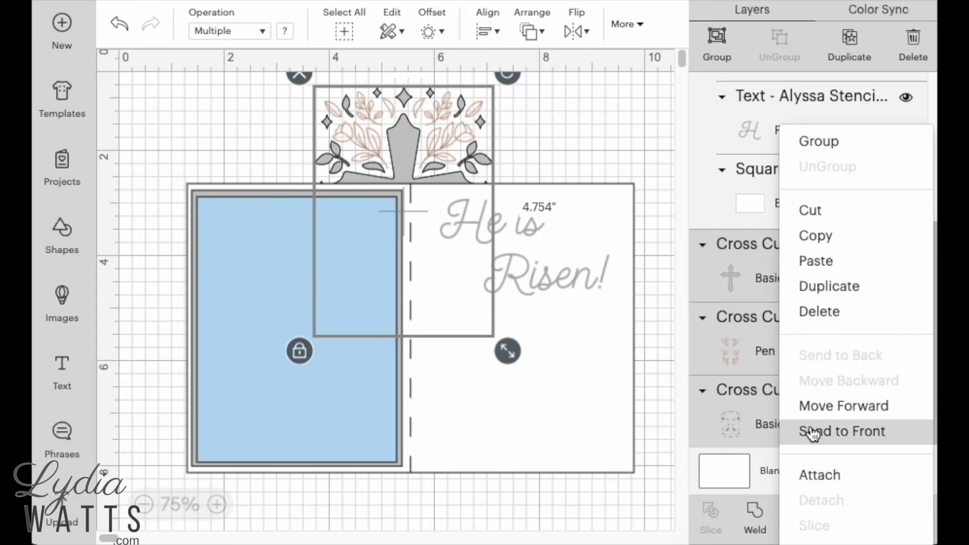
click(812, 432)
drag(422, 266, 327, 386)
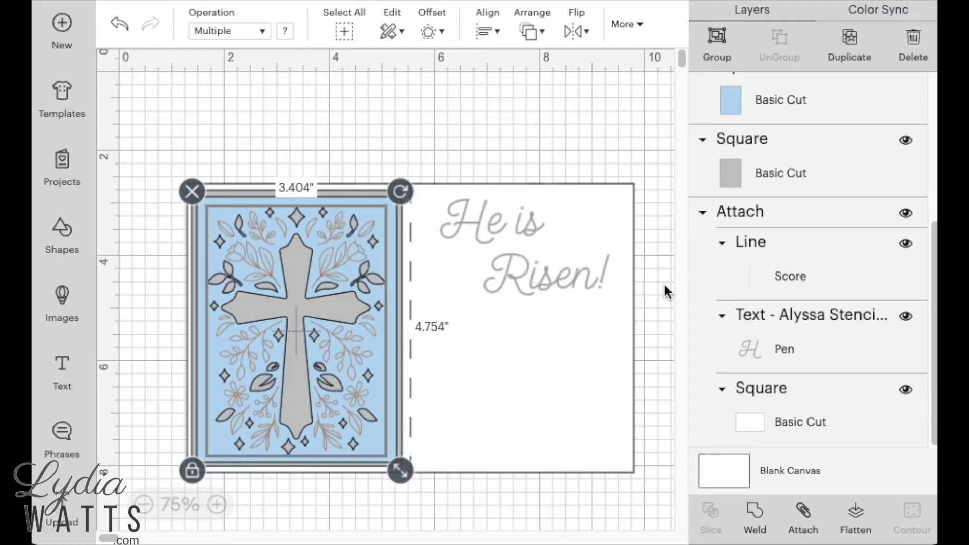
Step: Set the floral drawing layer of the Cross Cutaway Card to a G - Gel (1mm) pen in Silver
click(788, 357)
click(363, 371)
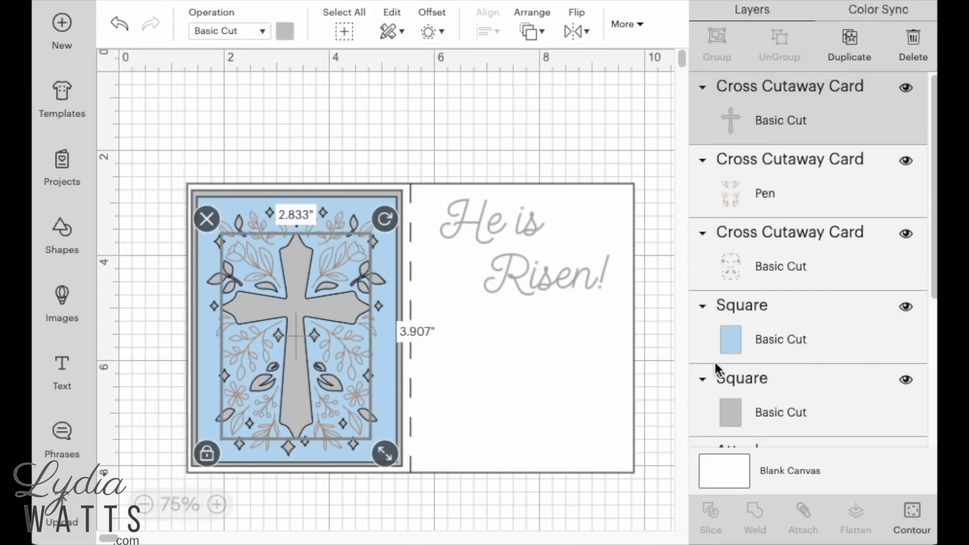
click(764, 197)
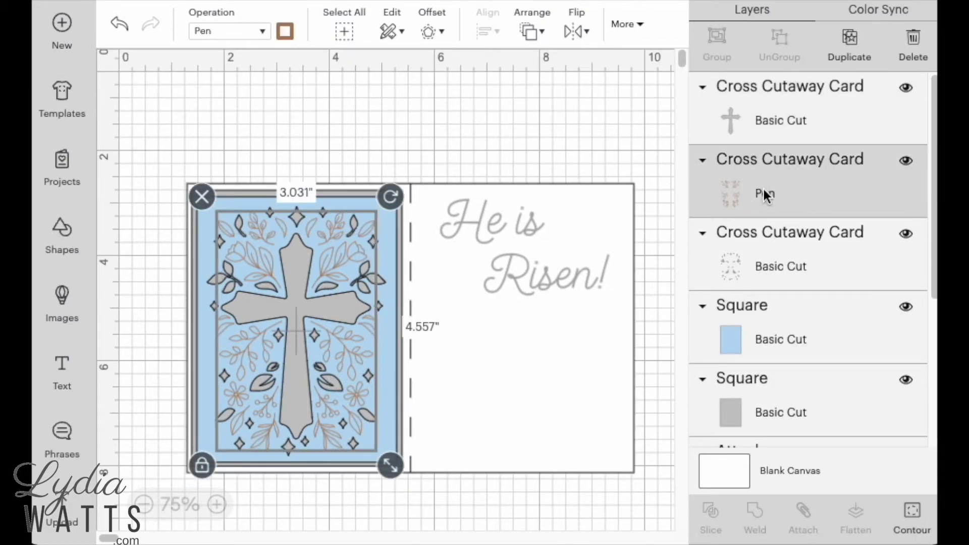
click(286, 32)
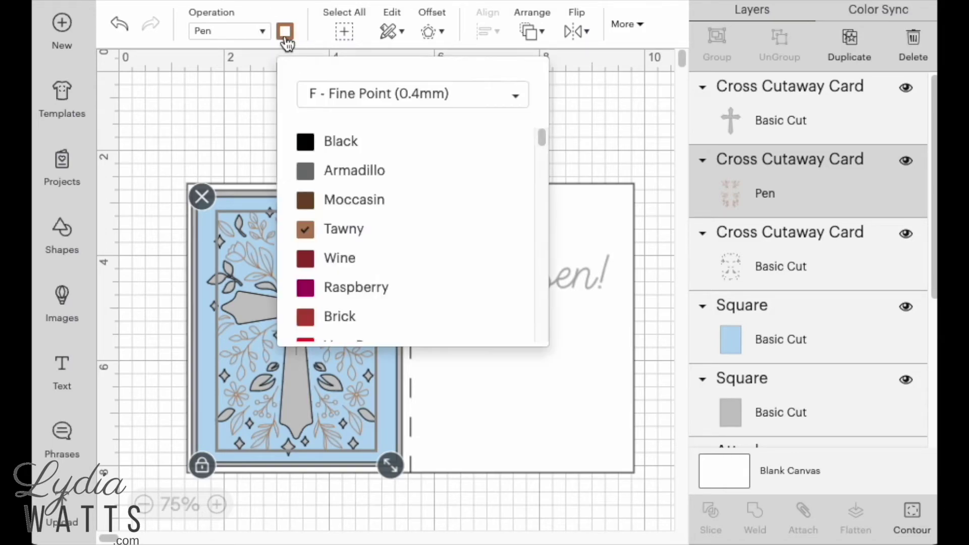
click(323, 97)
click(352, 177)
click(354, 203)
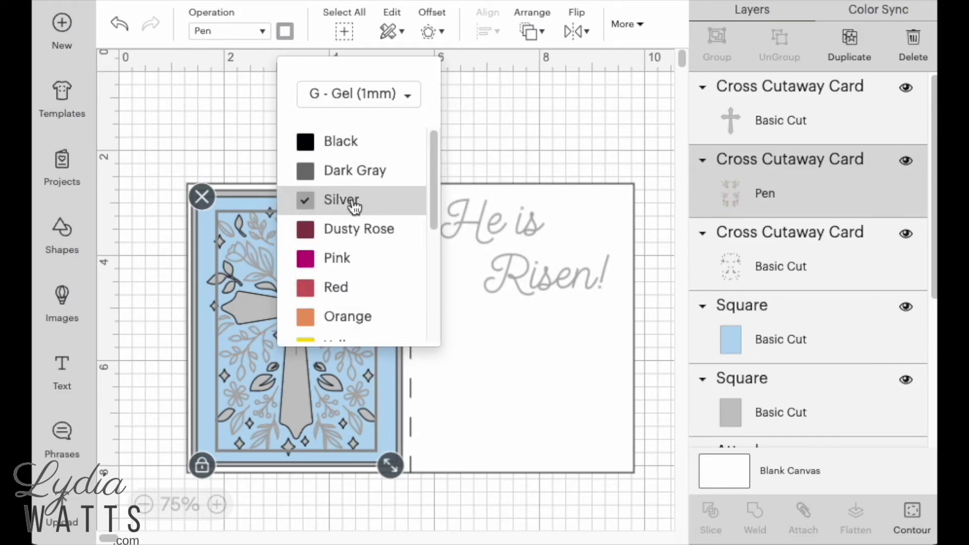
click(558, 335)
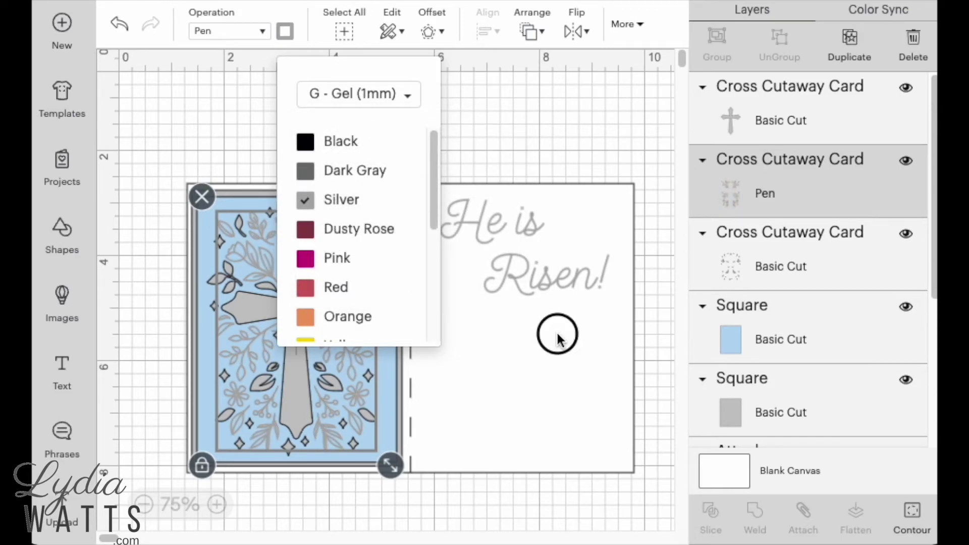
Step: Select the three Cross Cutaway Card layers together and enlarge them slightly to about 3.445 by 4.812 inches within the blue panel
click(317, 350)
shift+click(736, 195)
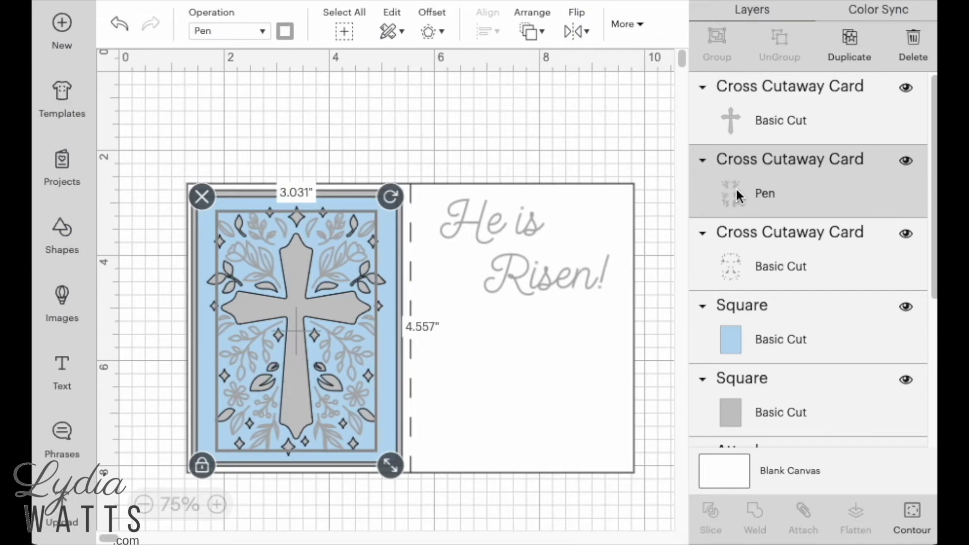
shift+click(779, 244)
click(273, 354)
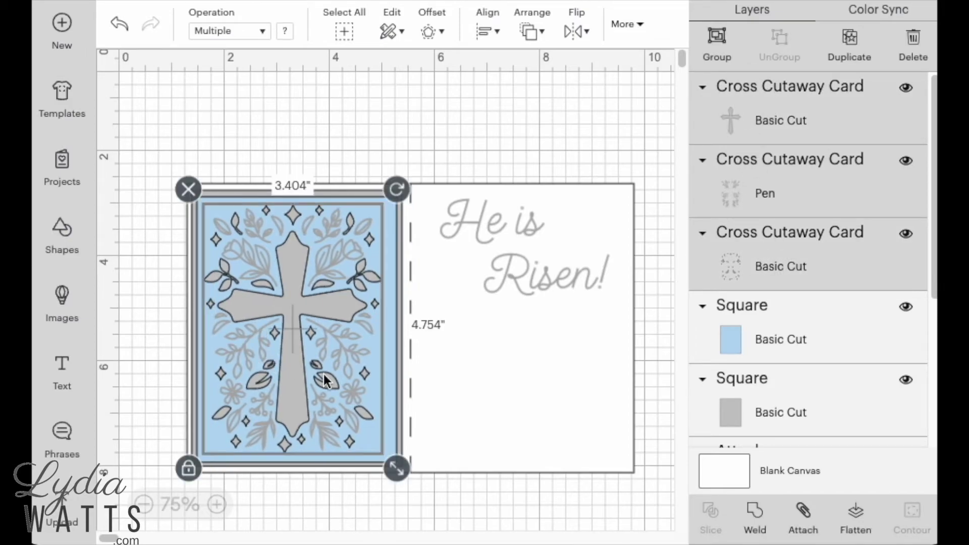
mouse_move(395, 467)
mouse_down()
mouse_move(400, 474)
mouse_move(390, 460)
mouse_up()
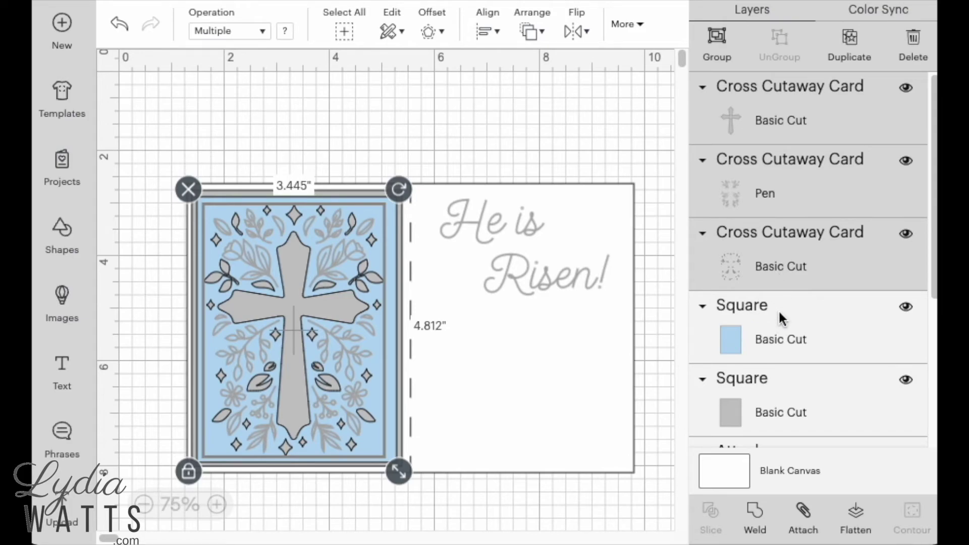
Step: Center the Cross Cutaway Card design on the blue panel and fit the cross into its place between the floral cutouts
shift+click(783, 325)
click(486, 31)
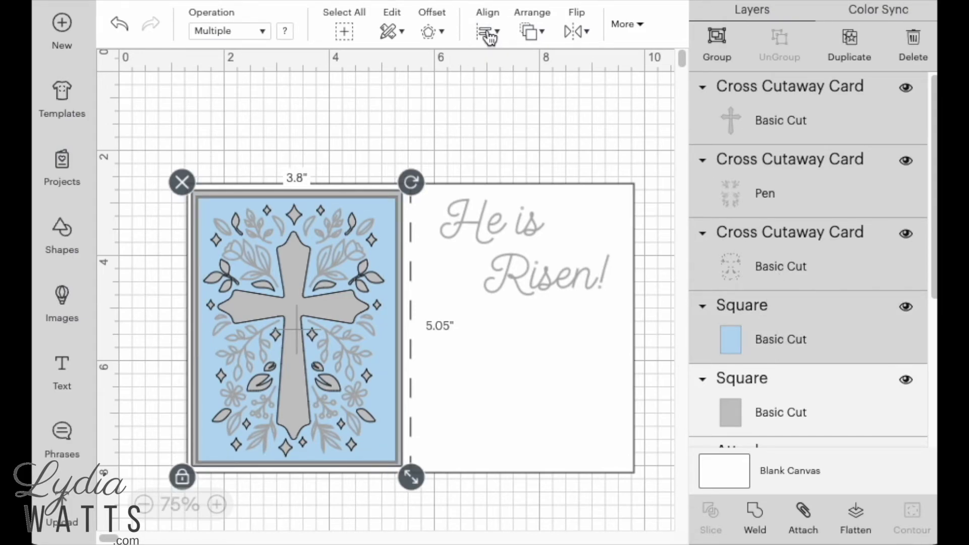
click(525, 238)
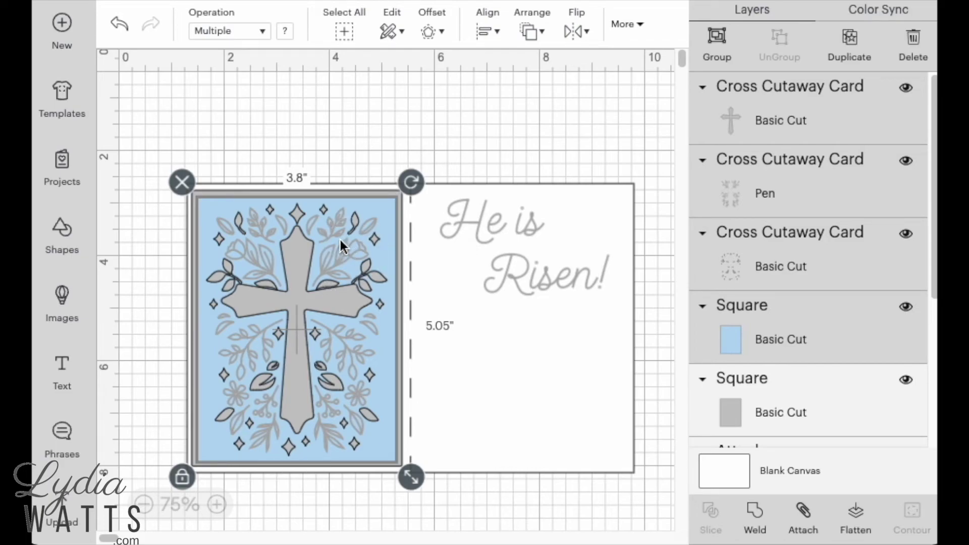
drag(289, 288, 292, 309)
click(458, 328)
click(394, 322)
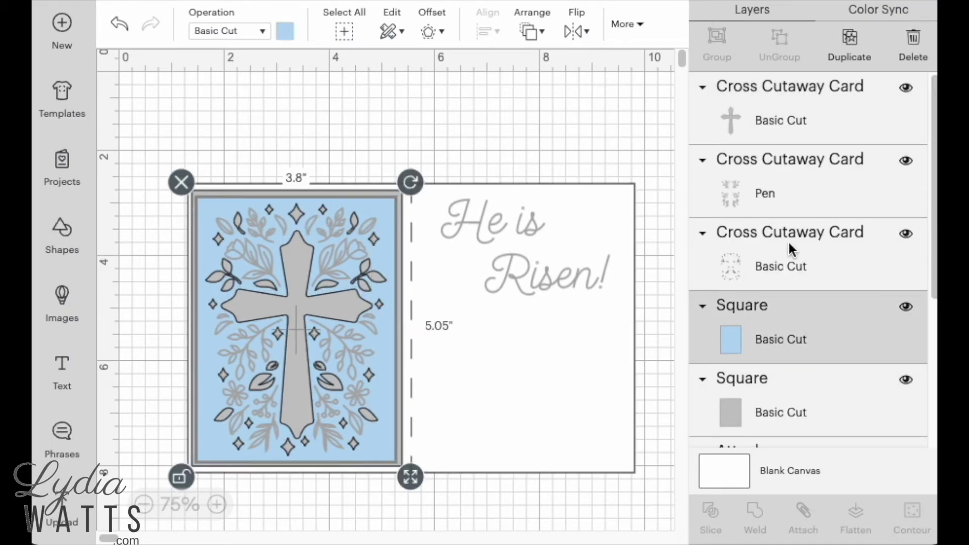
Step: Attach the floral pen and floral cutout layers to the blue panel, and send the gray cross to the front
click(788, 241)
shift+click(777, 195)
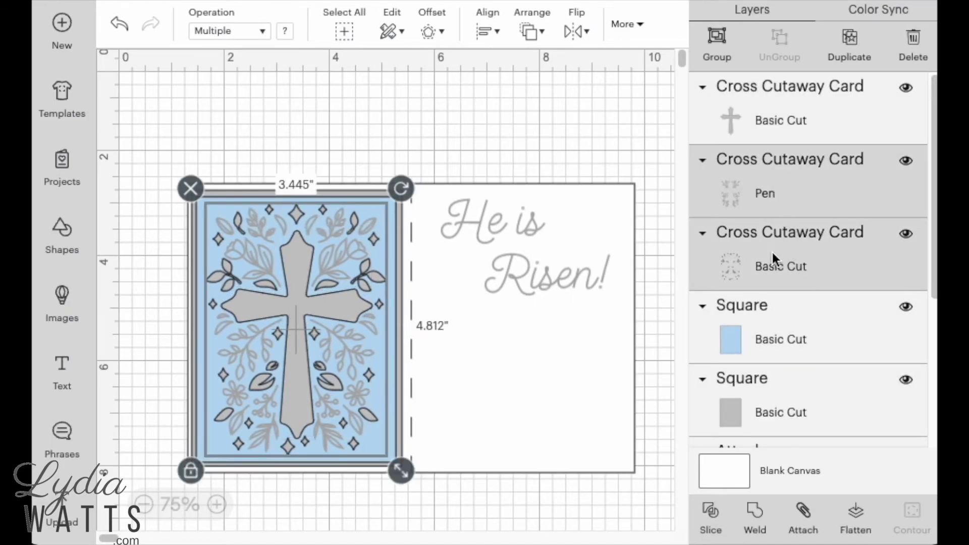
shift+click(760, 336)
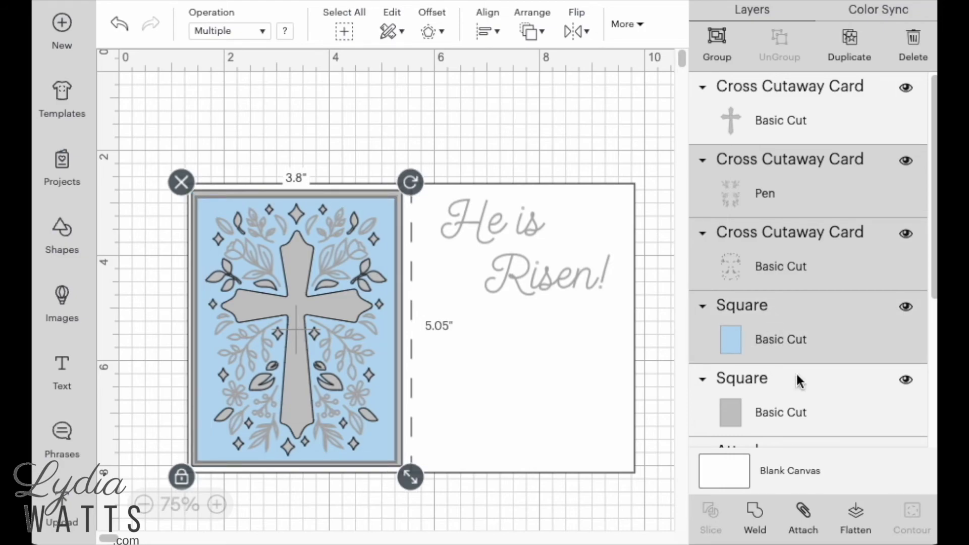
click(806, 521)
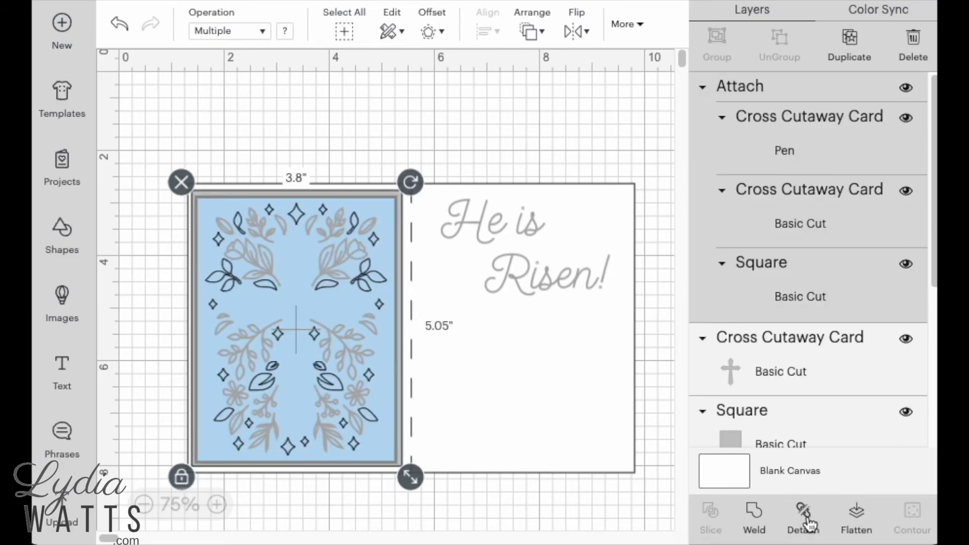
right_click(800, 372)
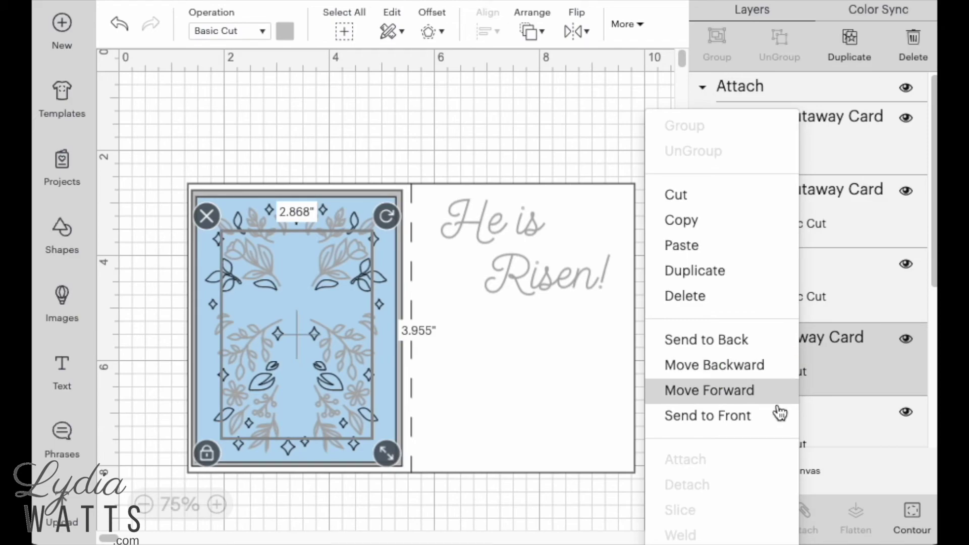
click(708, 415)
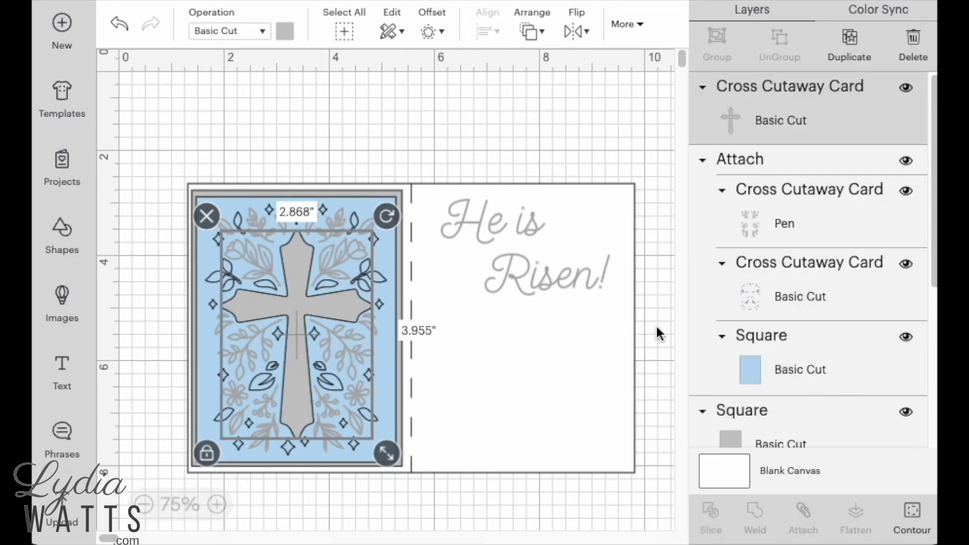